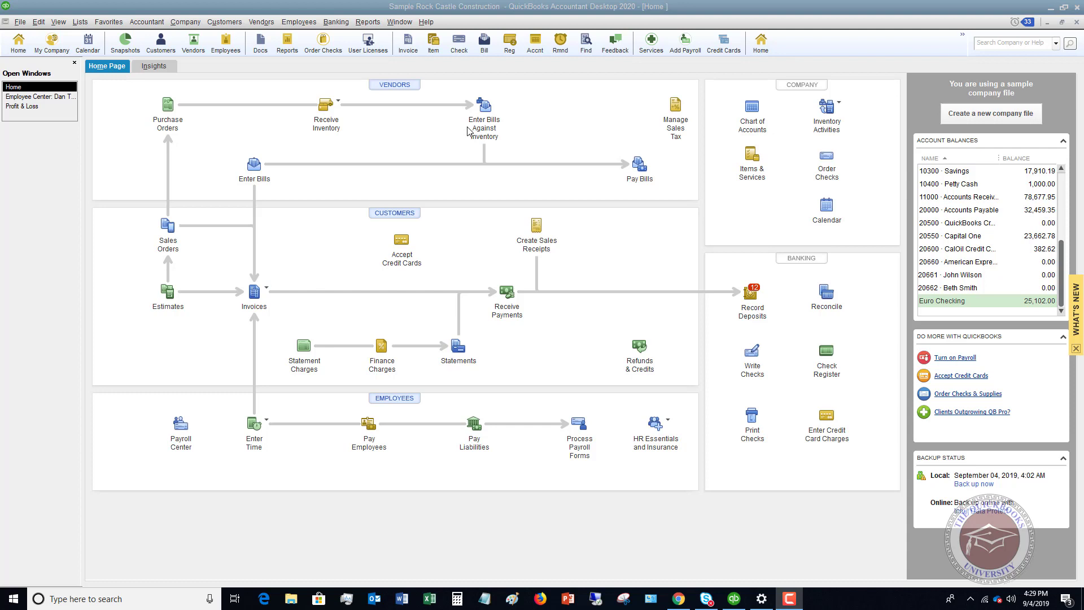
Run the Profit & Loss report for This Fiscal Year-to-date with columns by Customer:Job
{"action": "left_click", "coordinate": [368, 22]}
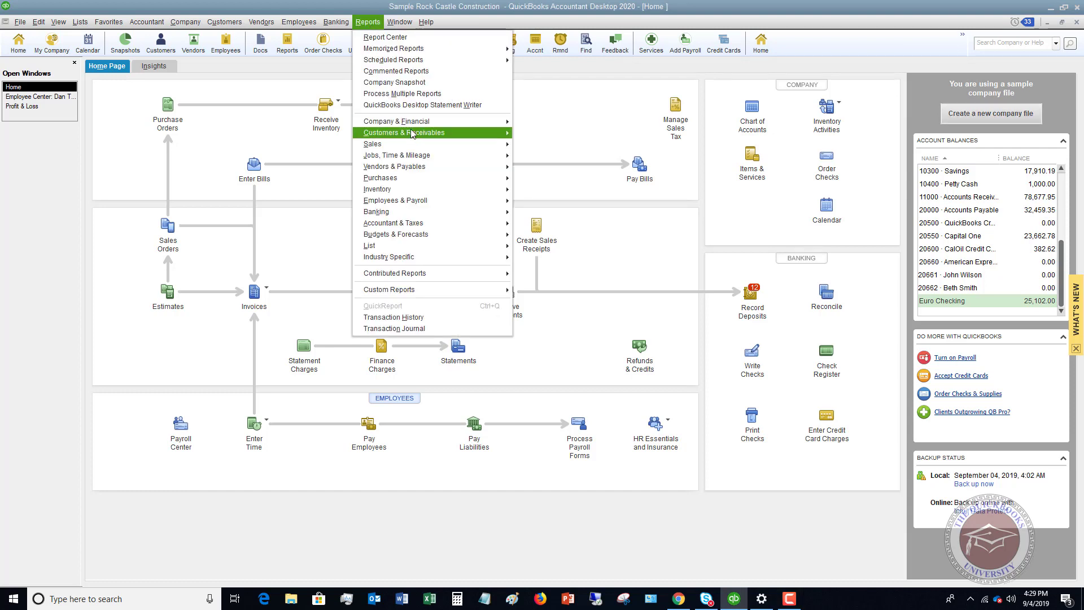
{"action": "mouse_move", "coordinate": [451, 121]}
{"action": "left_click", "coordinate": [565, 124]}
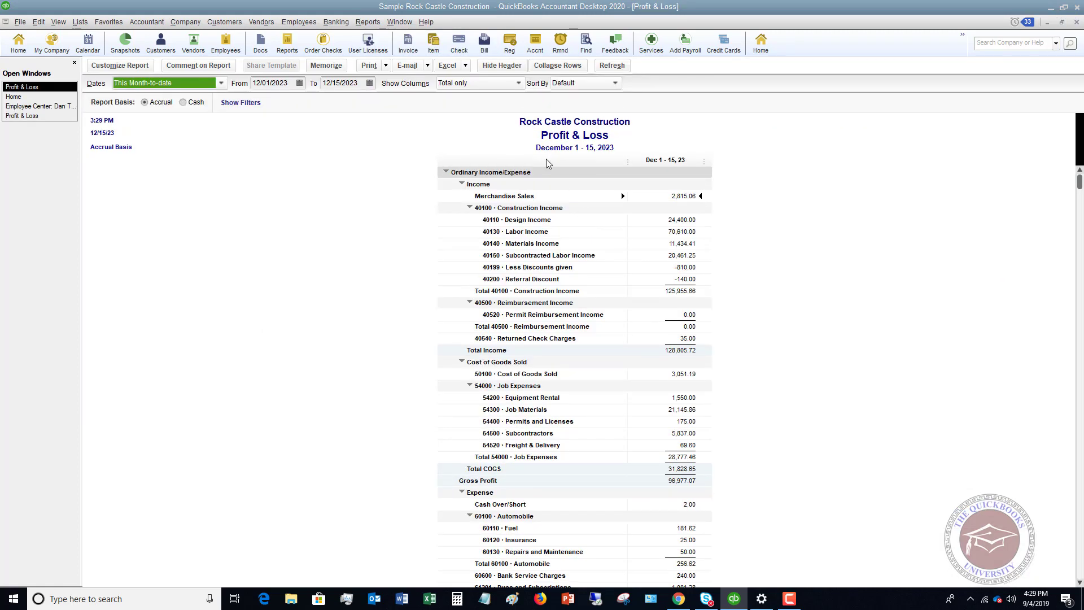
{"action": "left_click", "coordinate": [121, 66]}
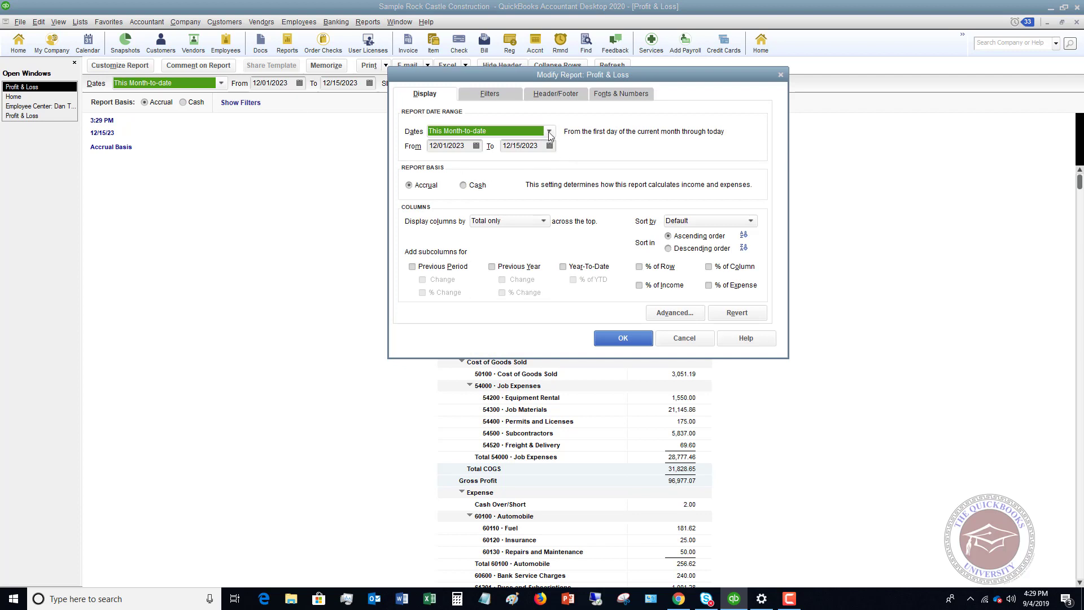
{"action": "left_click", "coordinate": [549, 131]}
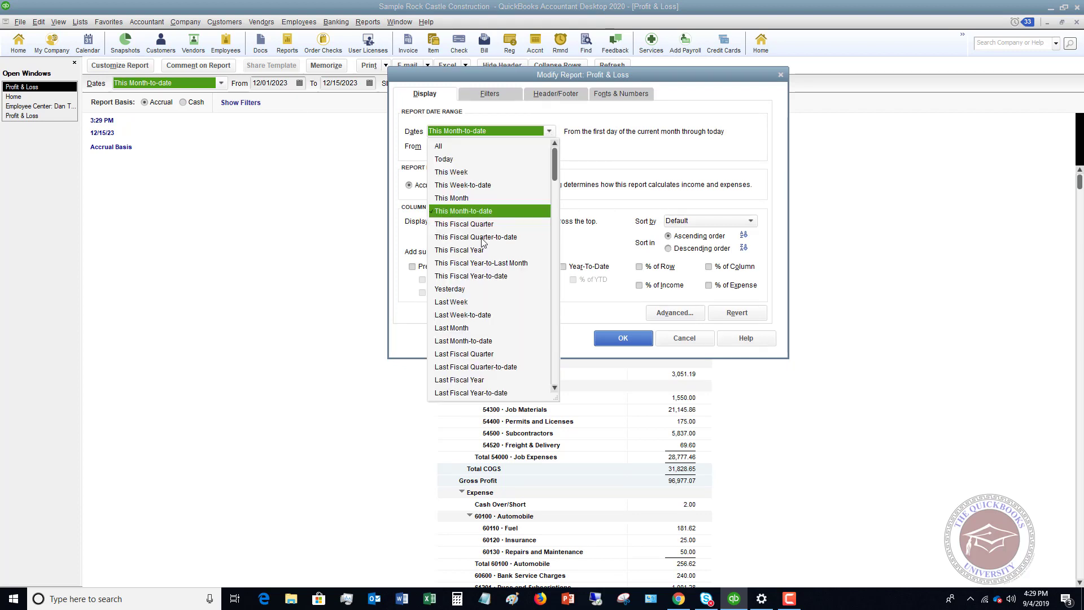
{"action": "left_click", "coordinate": [470, 276]}
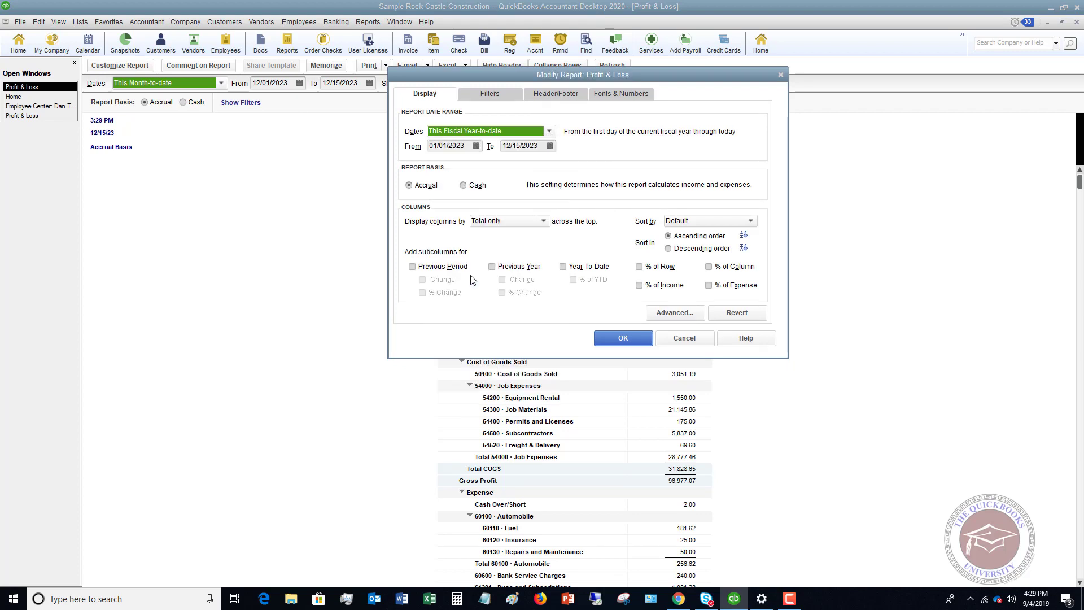
{"action": "left_click", "coordinate": [506, 221]}
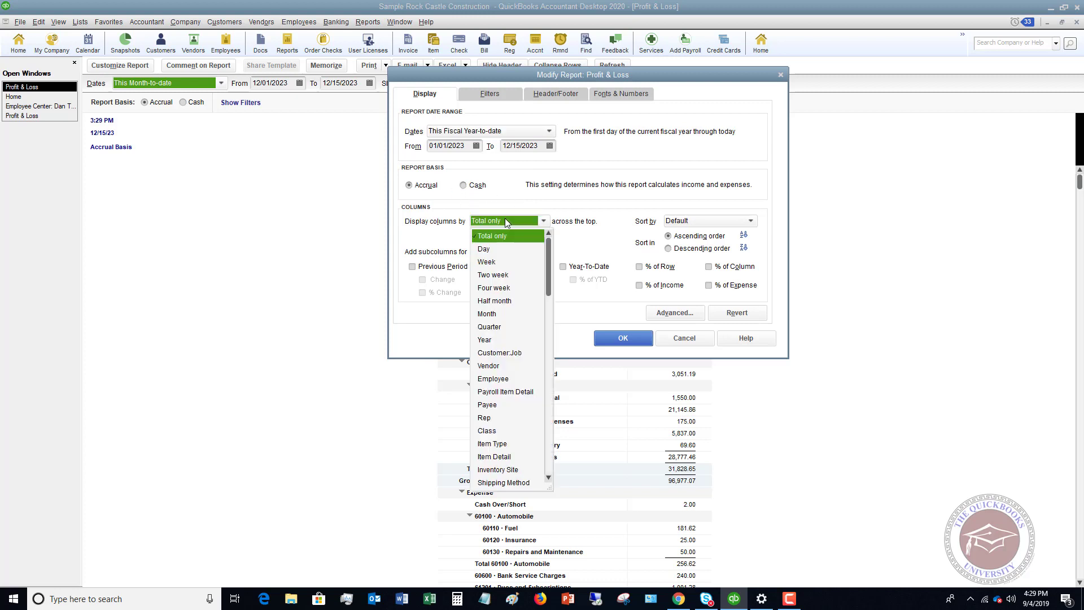
{"action": "left_click", "coordinate": [498, 354]}
{"action": "left_click", "coordinate": [623, 338]}
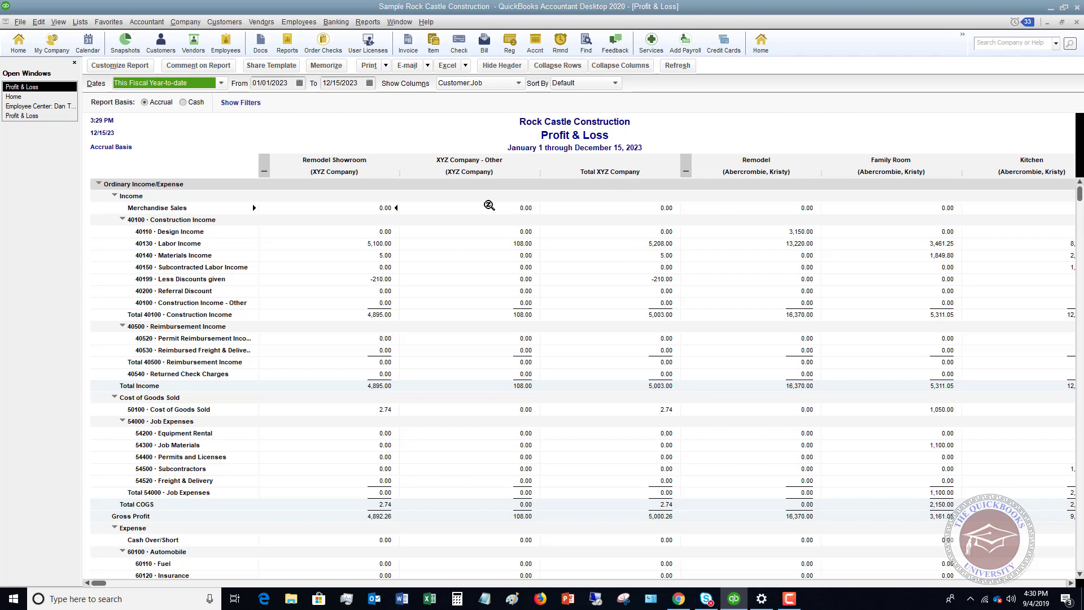
Collapse the report's rows and columns, then expand and re-collapse XYZ Company's job columns
{"action": "left_click", "coordinate": [557, 67]}
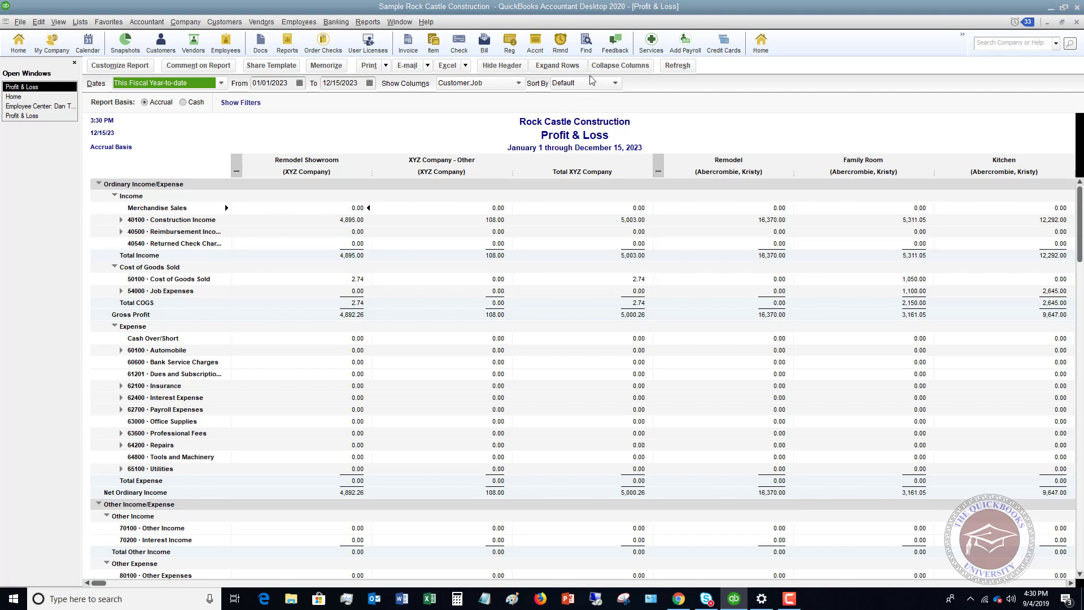
{"action": "left_click", "coordinate": [623, 67]}
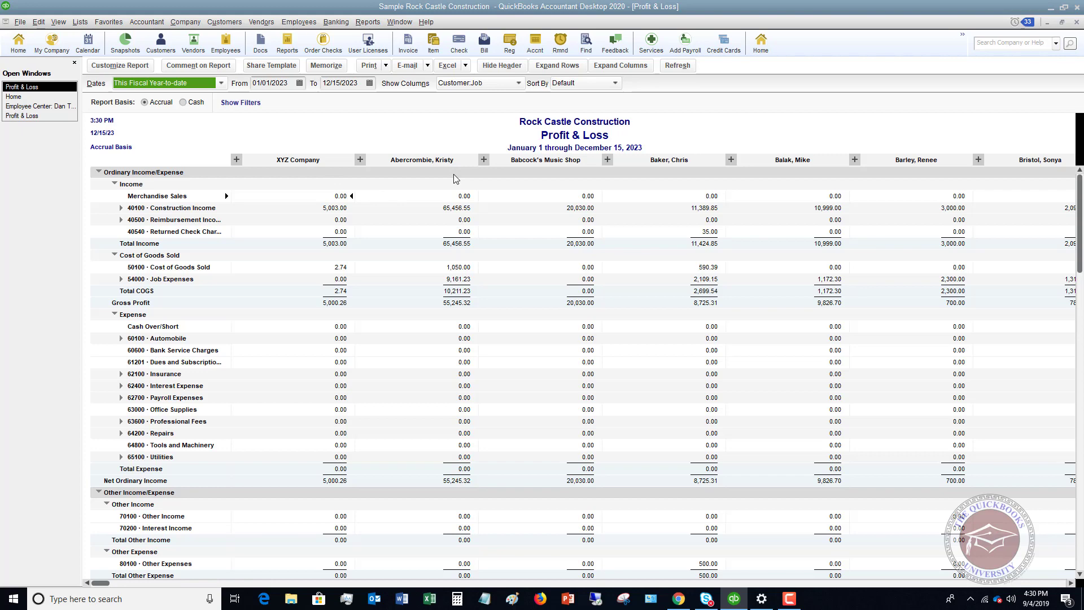
{"action": "left_click", "coordinate": [237, 160]}
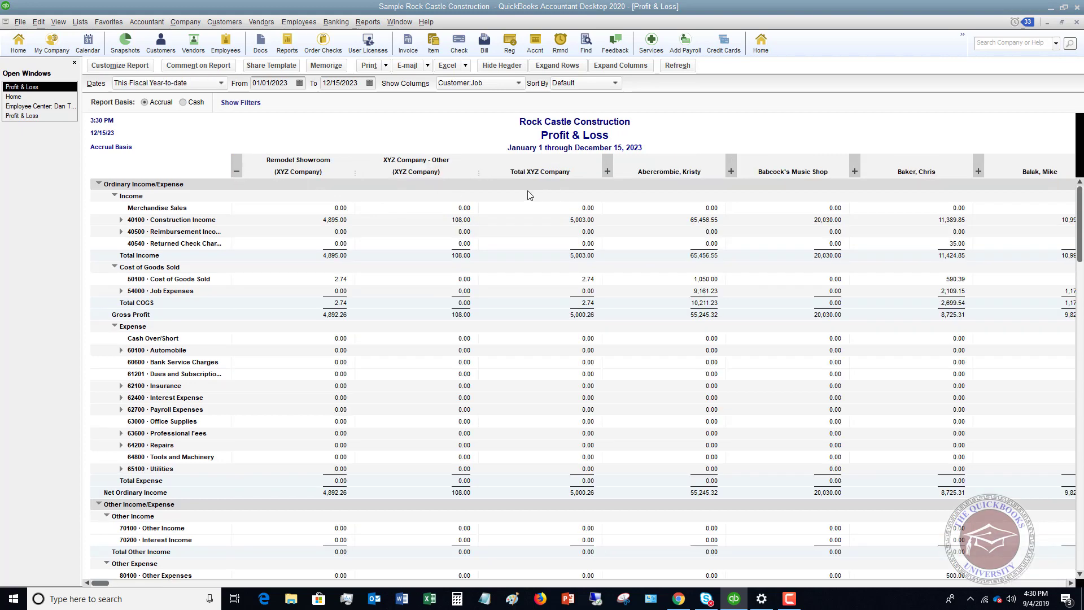
{"action": "left_click", "coordinate": [237, 171]}
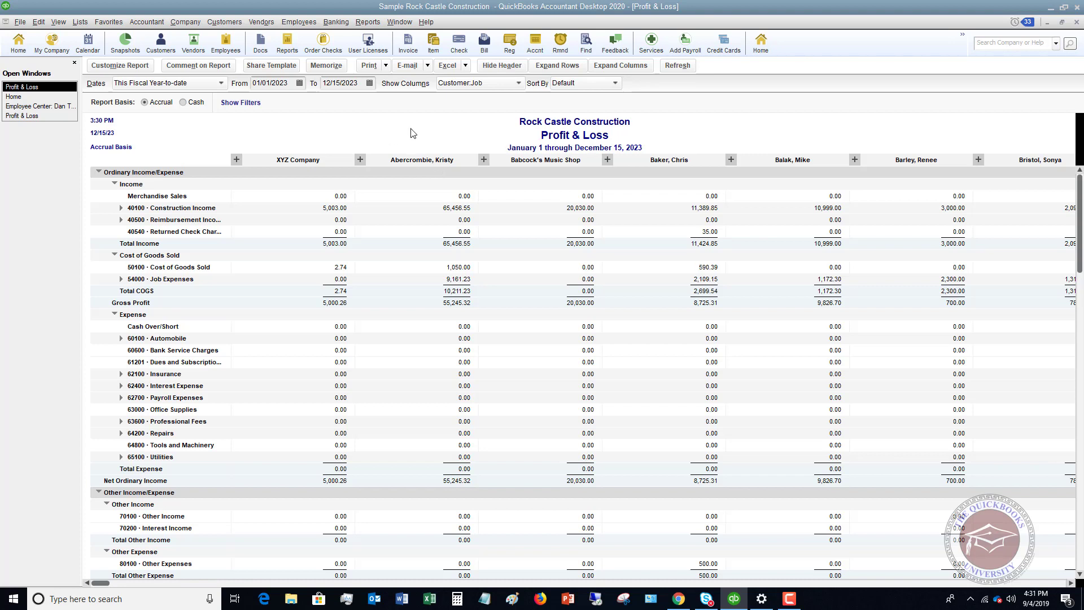
Open Customers > Payment Reminders > Schedule Payment Reminders and get started on a new schedule
{"action": "left_click", "coordinate": [232, 23]}
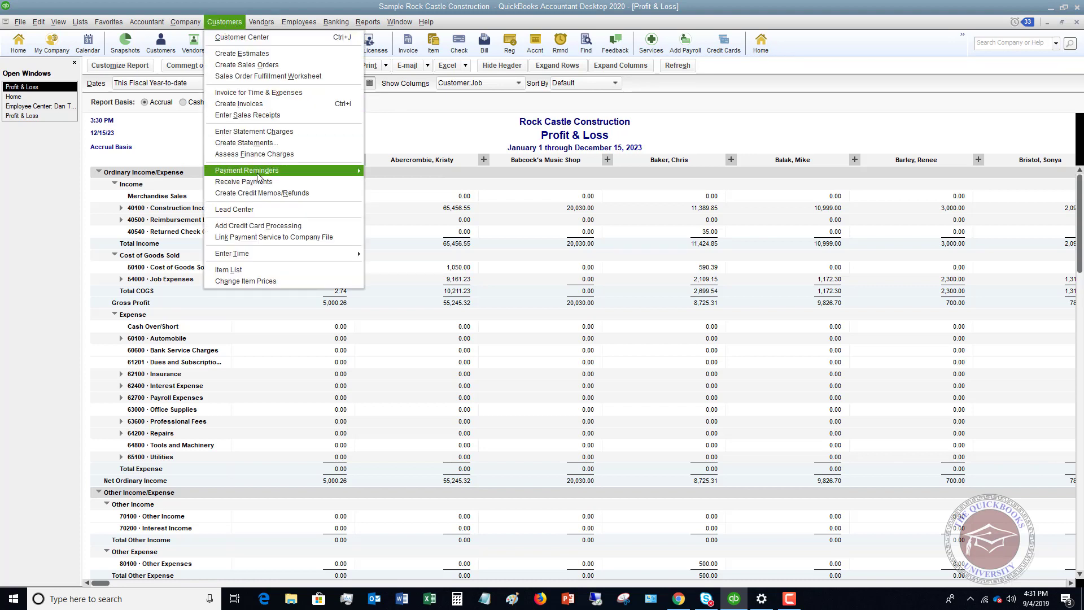
{"action": "mouse_move", "coordinate": [259, 175]}
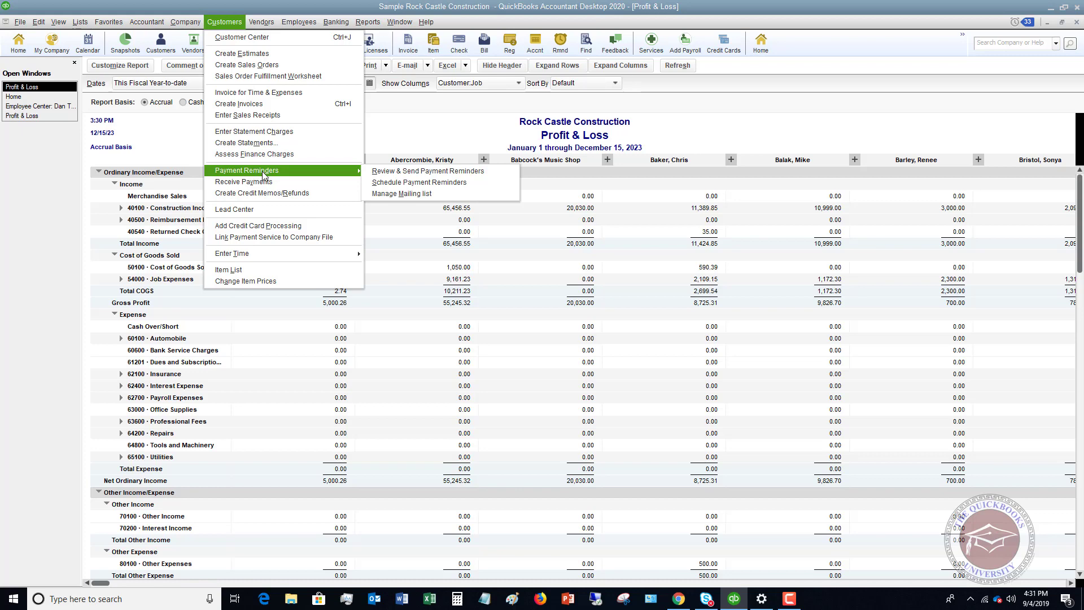
{"action": "left_click", "coordinate": [408, 182]}
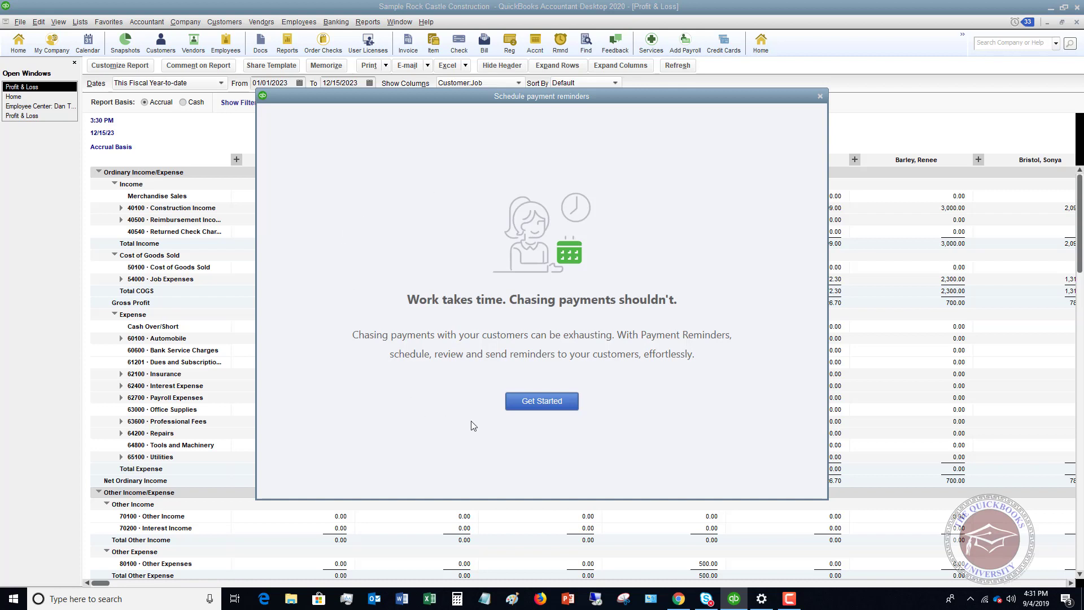
{"action": "left_click", "coordinate": [537, 402]}
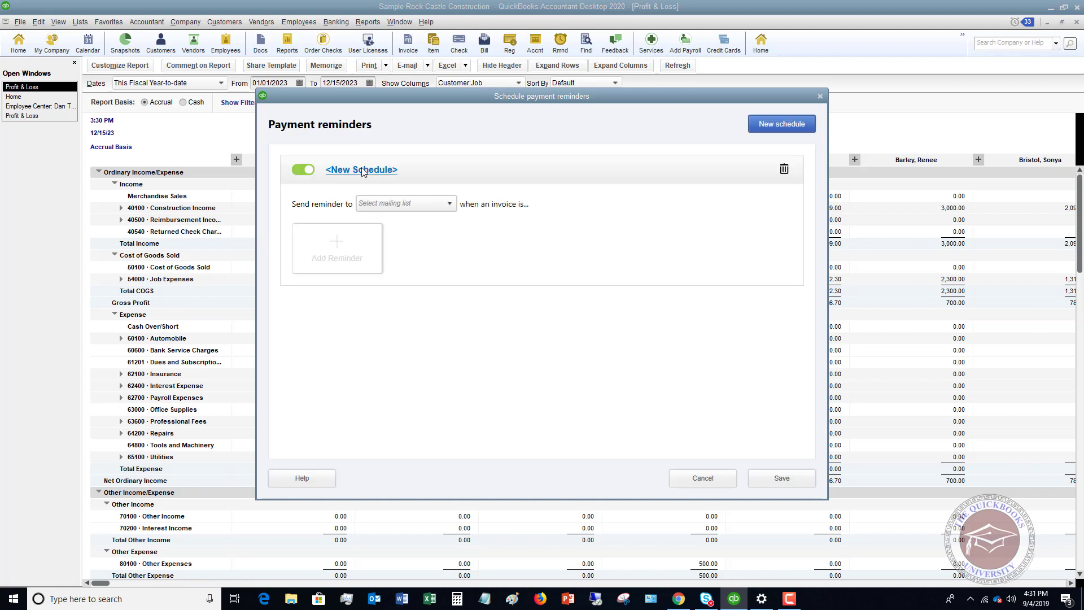
Create a new mailing list named 'Late Payment'
{"action": "left_click", "coordinate": [451, 208]}
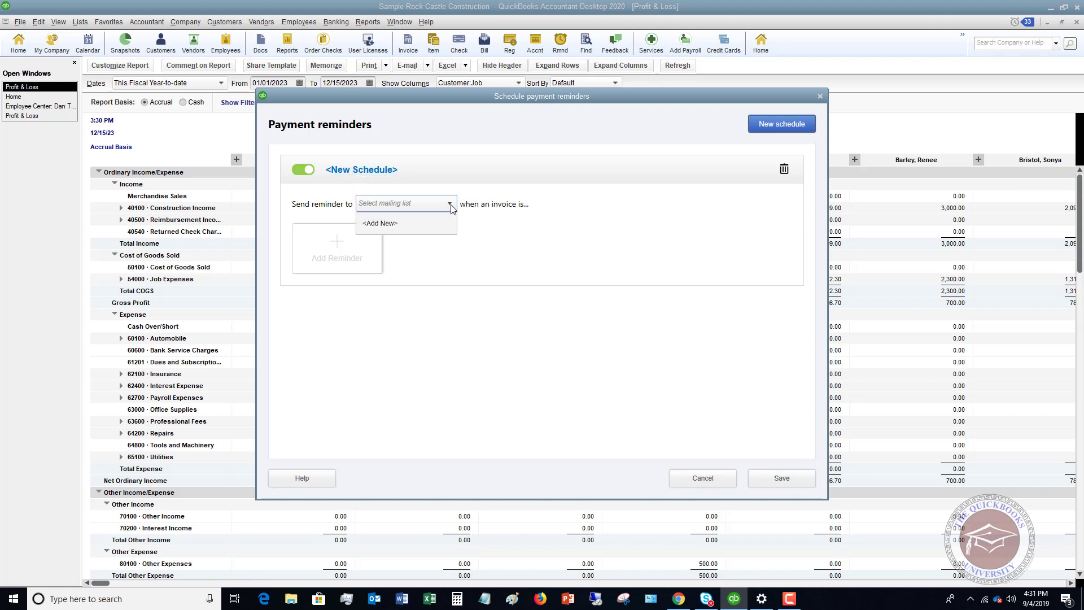
{"action": "left_click", "coordinate": [379, 224]}
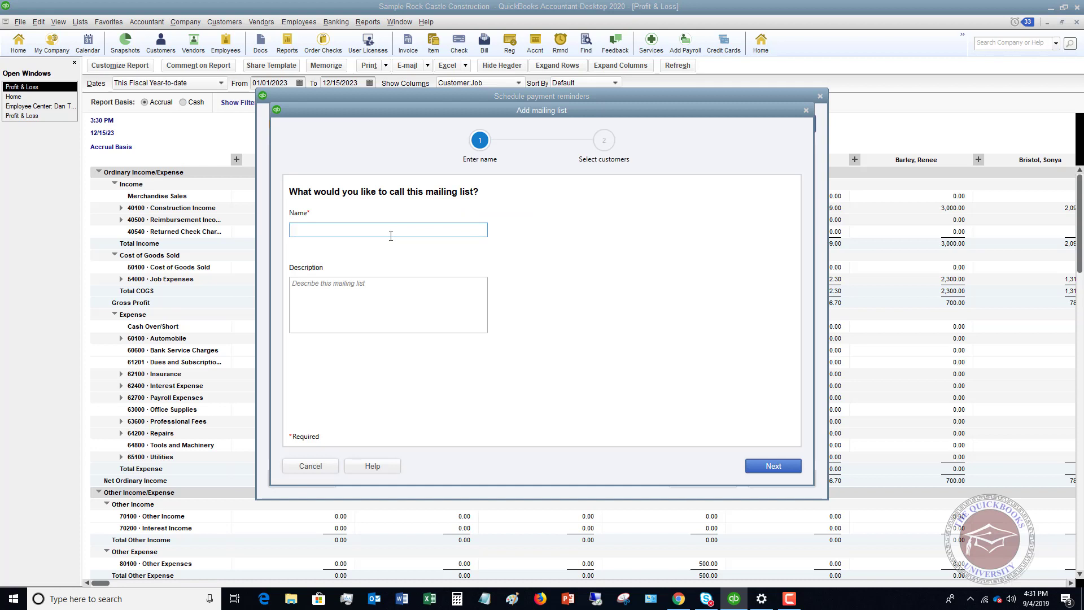
{"action": "type", "text": "Late Payment"}
{"action": "left_click", "coordinate": [397, 288]}
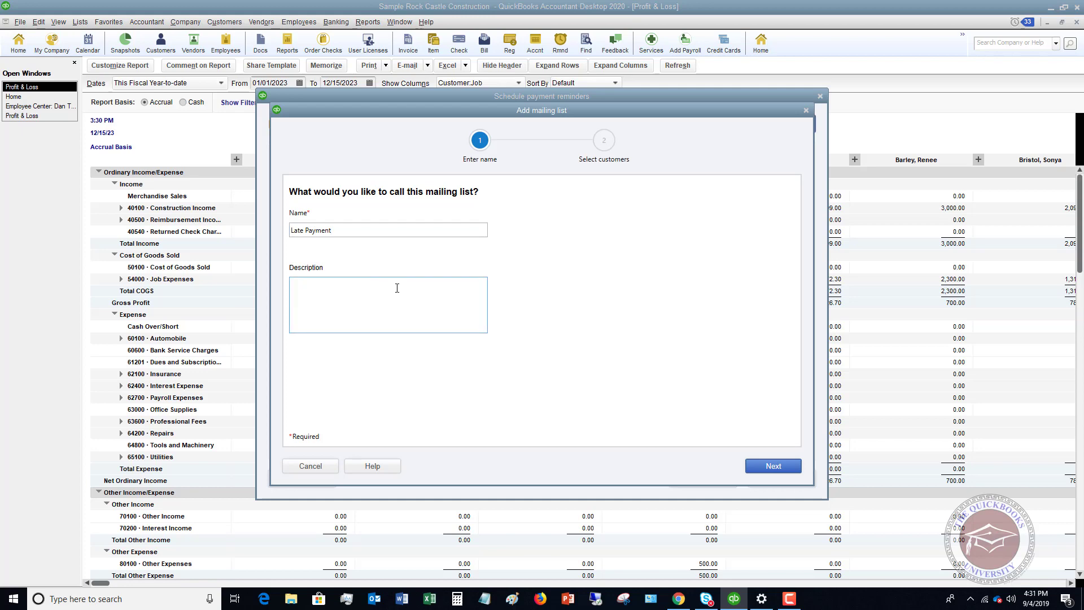
{"action": "left_click", "coordinate": [776, 466]}
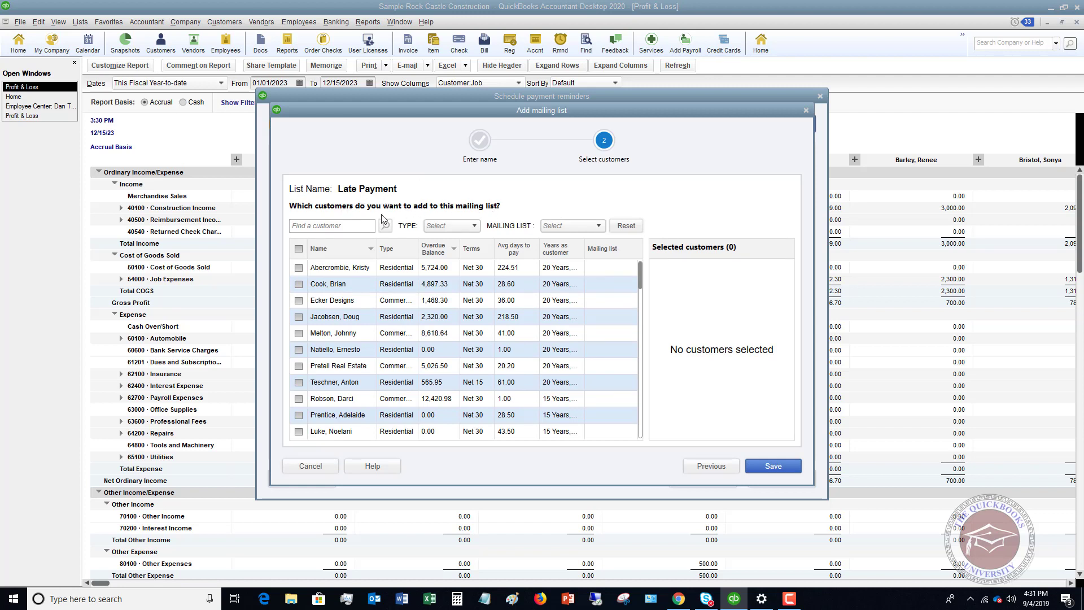
Include all 64 customers in Late Payment, leaving the type filters unset, and save it
{"action": "left_click", "coordinate": [341, 226]}
{"action": "left_click", "coordinate": [475, 226]}
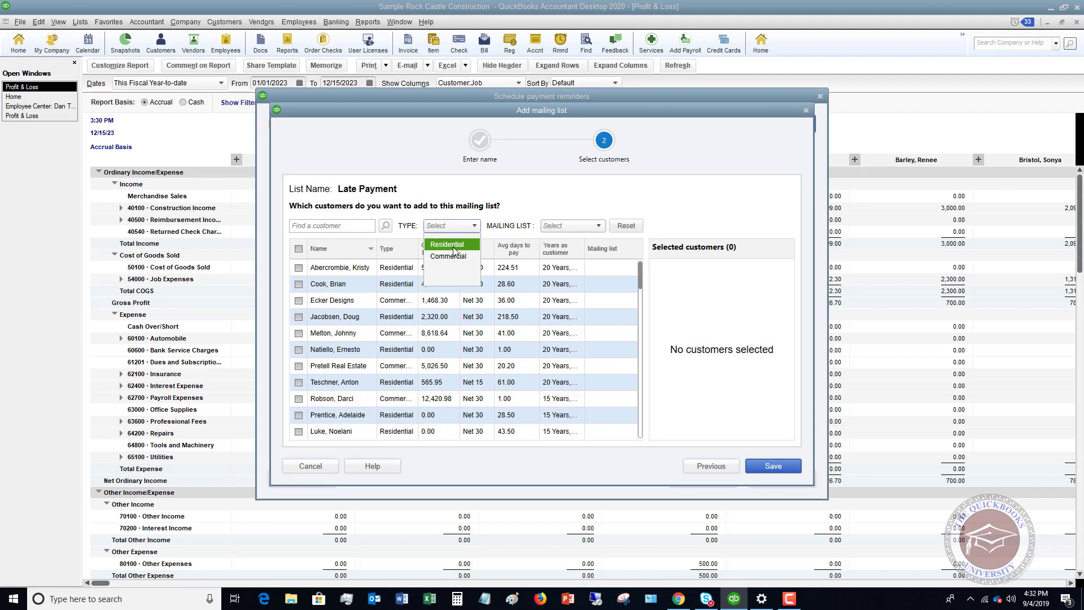
{"action": "left_click", "coordinate": [599, 226]}
{"action": "left_click", "coordinate": [599, 227]}
{"action": "left_click", "coordinate": [599, 226]}
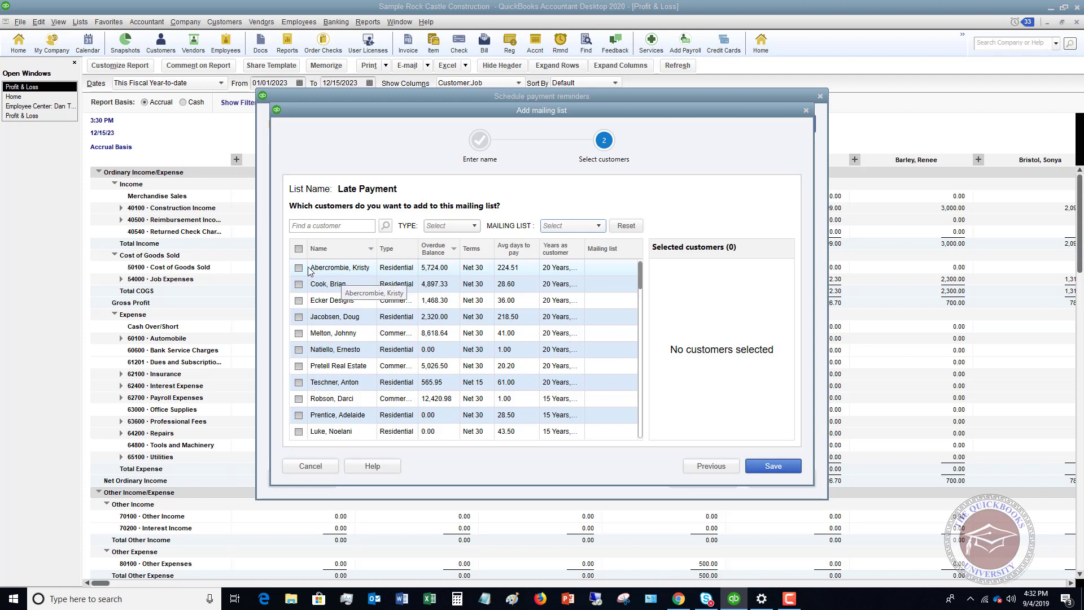
{"action": "left_click", "coordinate": [298, 249]}
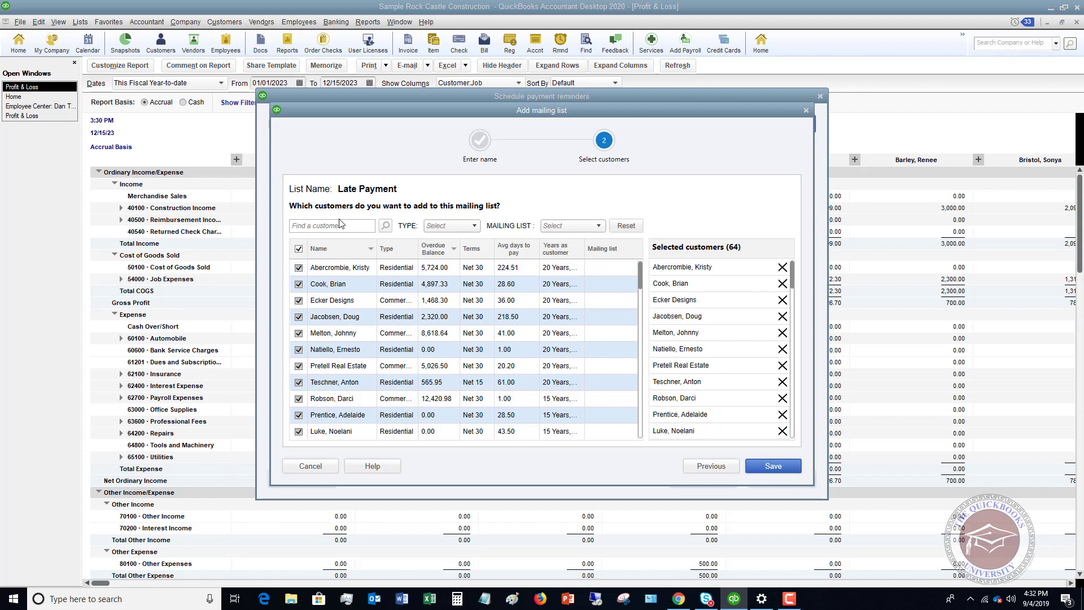
{"action": "left_click", "coordinate": [475, 228]}
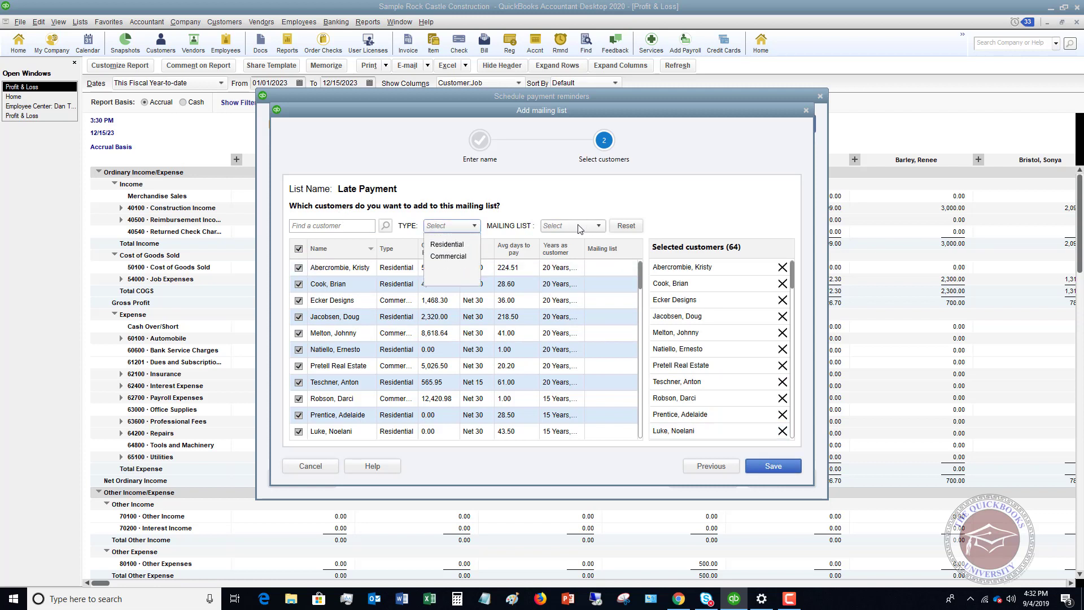
{"action": "left_click", "coordinate": [771, 467]}
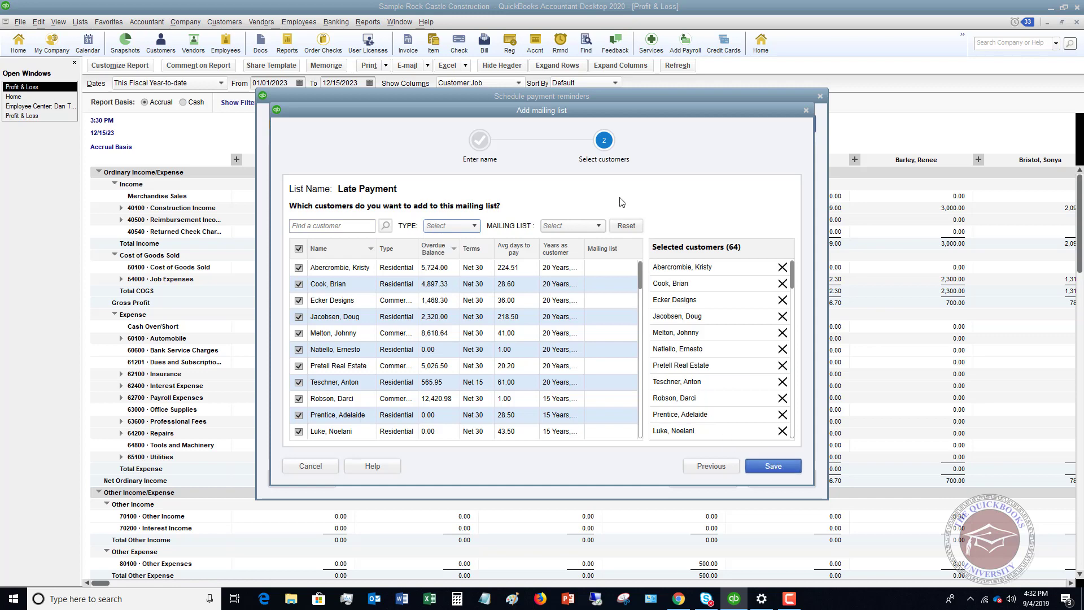
{"action": "left_click", "coordinate": [771, 465]}
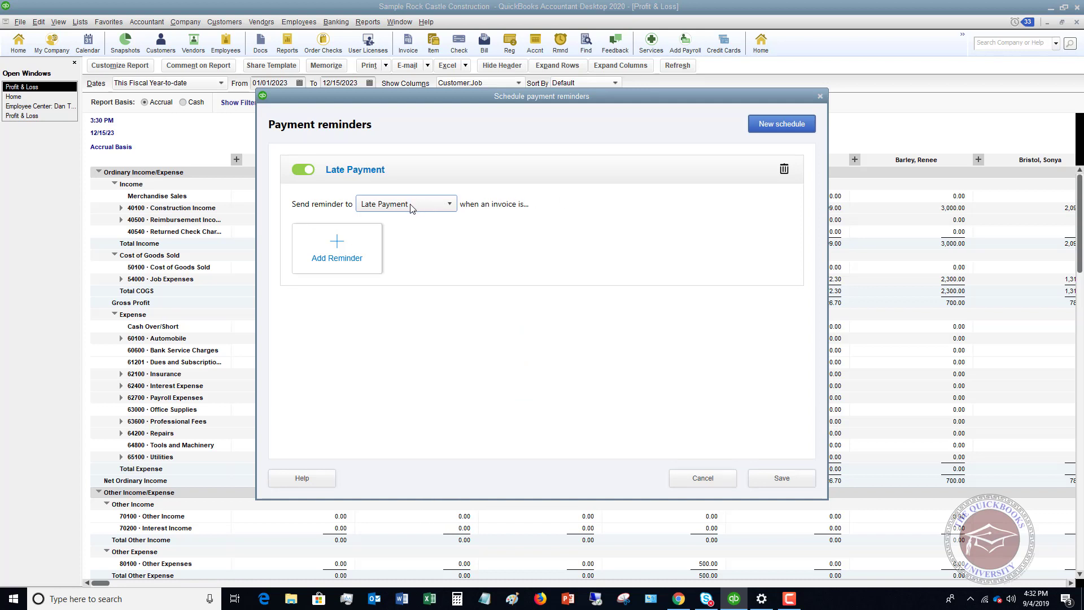
Add a reminder sent 1 day after the due date, reviewing its merge fields, subject and body
{"action": "left_click", "coordinate": [346, 246]}
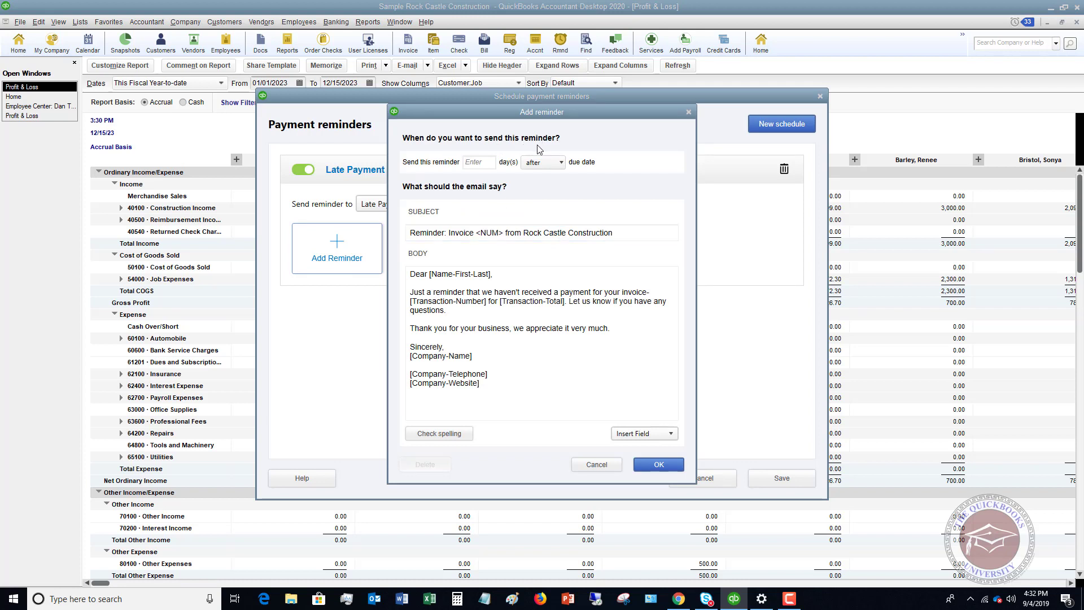
{"action": "left_click", "coordinate": [485, 161]}
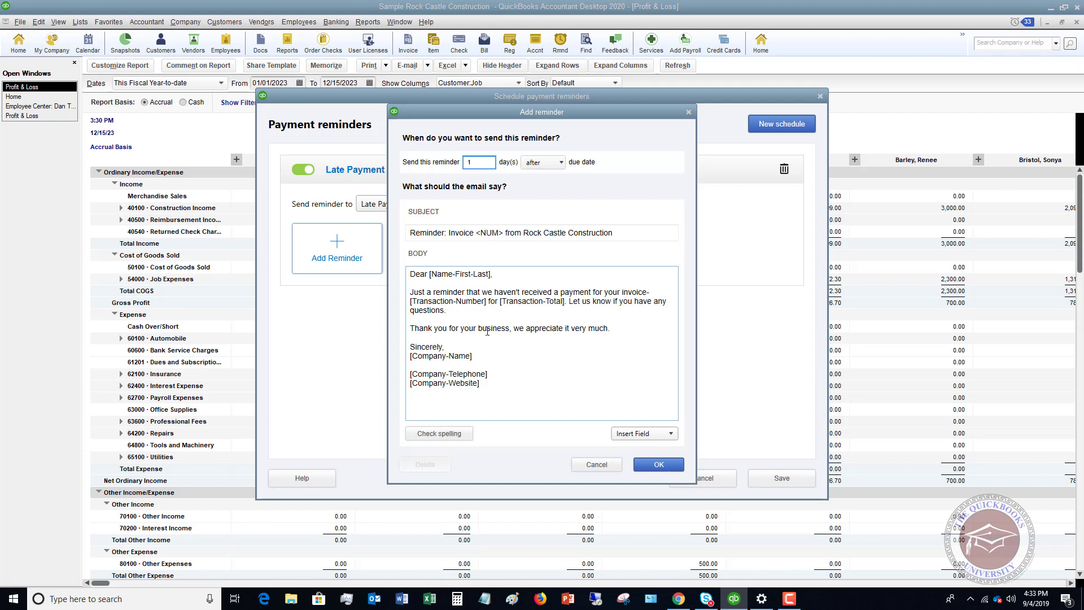
{"action": "left_click", "coordinate": [671, 434]}
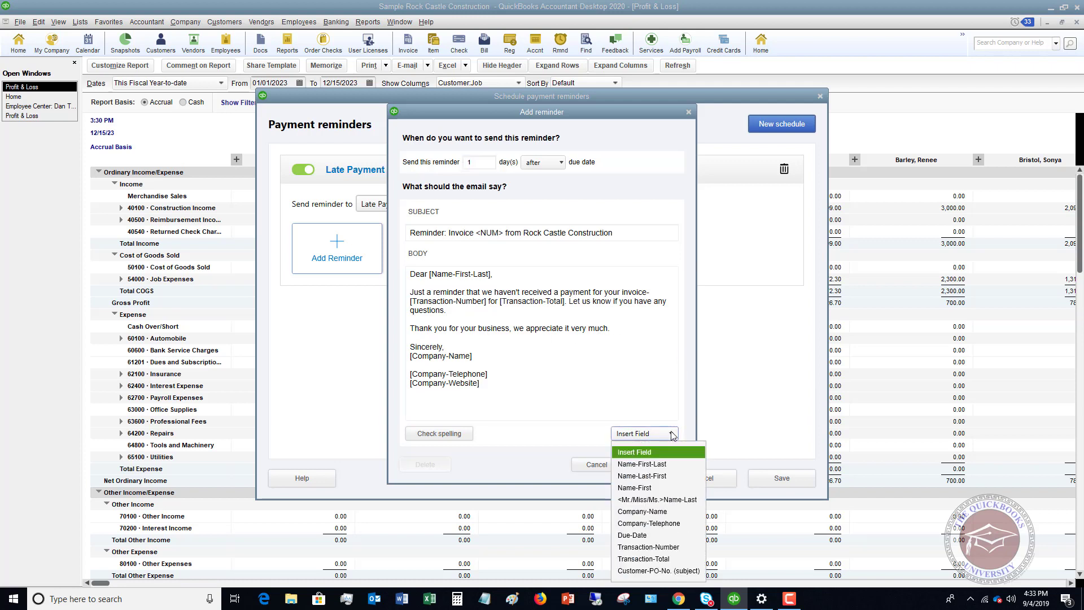
{"action": "left_click", "coordinate": [672, 435]}
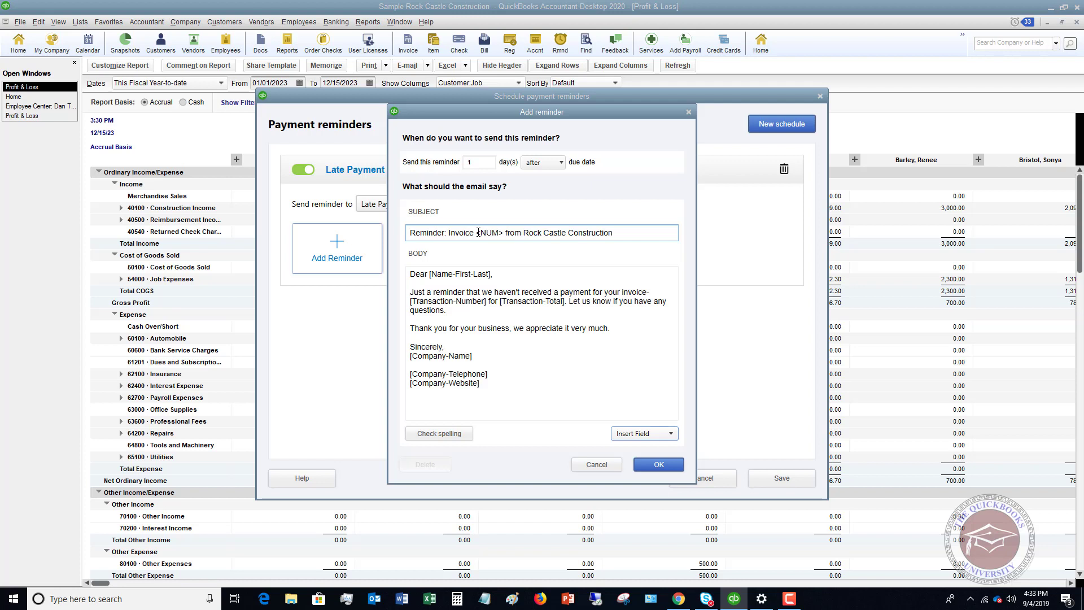
{"action": "left_click", "coordinate": [450, 378]}
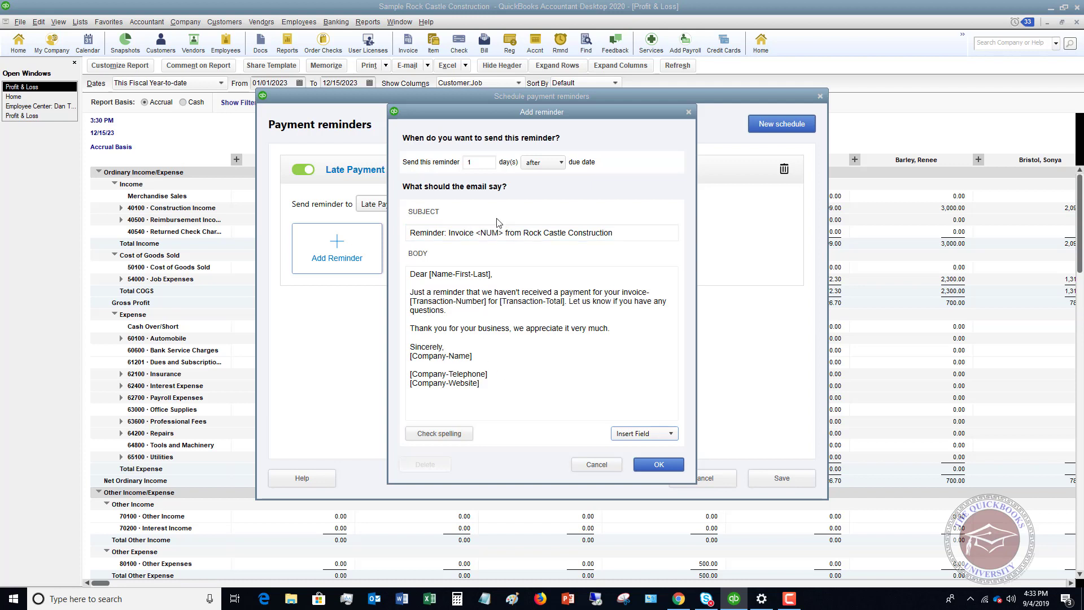
{"action": "left_click", "coordinate": [662, 467]}
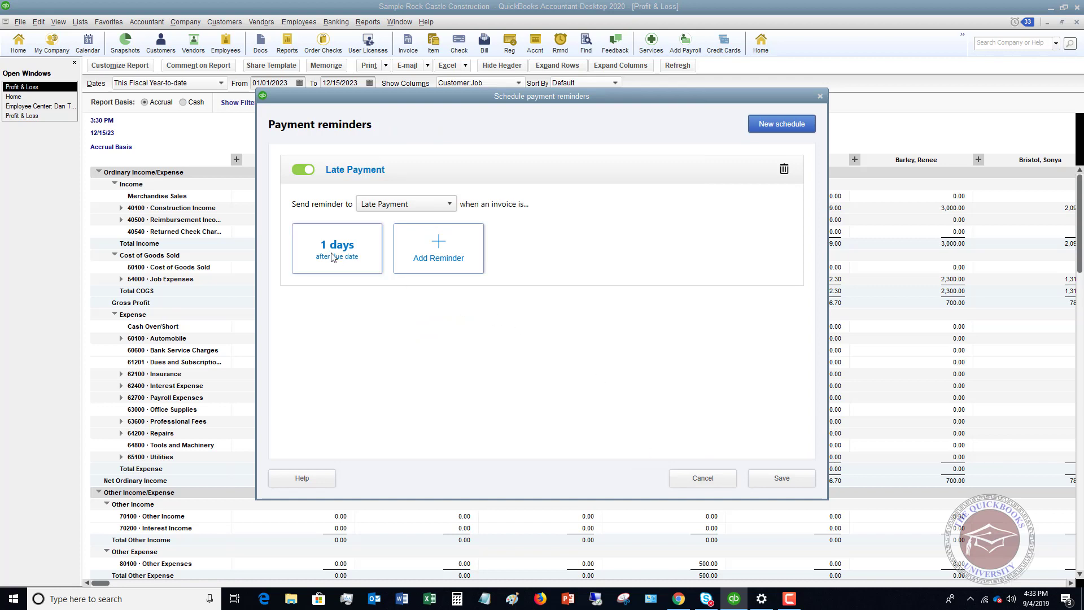
Save the schedule, preview the one pending reminder in Send Reminders, and close without sending
{"action": "left_click", "coordinate": [781, 478]}
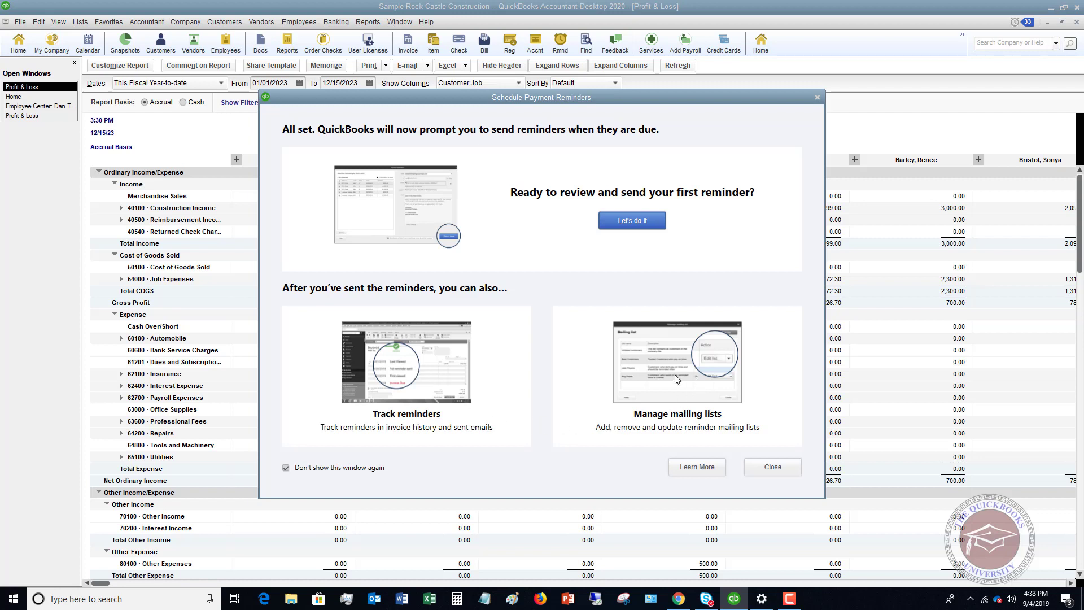
{"action": "left_click", "coordinate": [630, 224]}
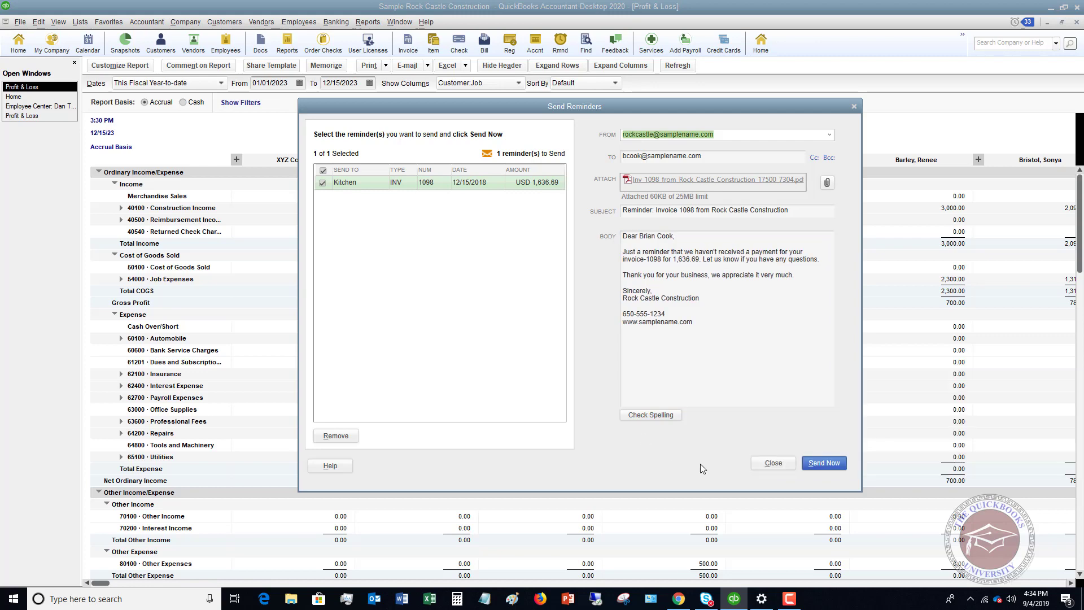
{"action": "left_click", "coordinate": [776, 462]}
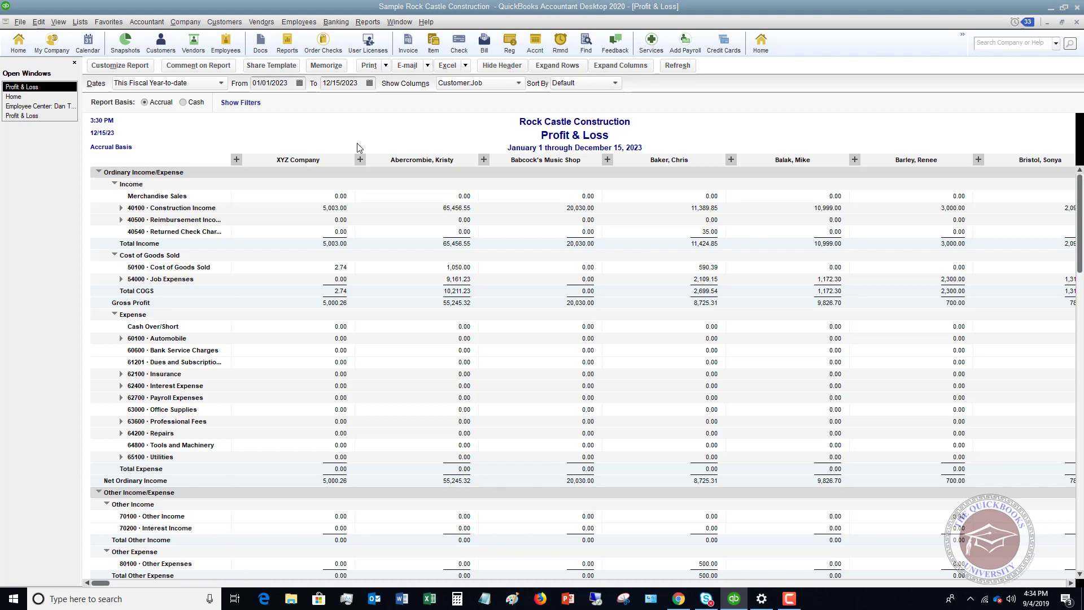
In Send Forms company preferences, select Basic Invoice01 and add a new invoice email template
{"action": "left_click", "coordinate": [41, 21]}
{"action": "left_click", "coordinate": [76, 193]}
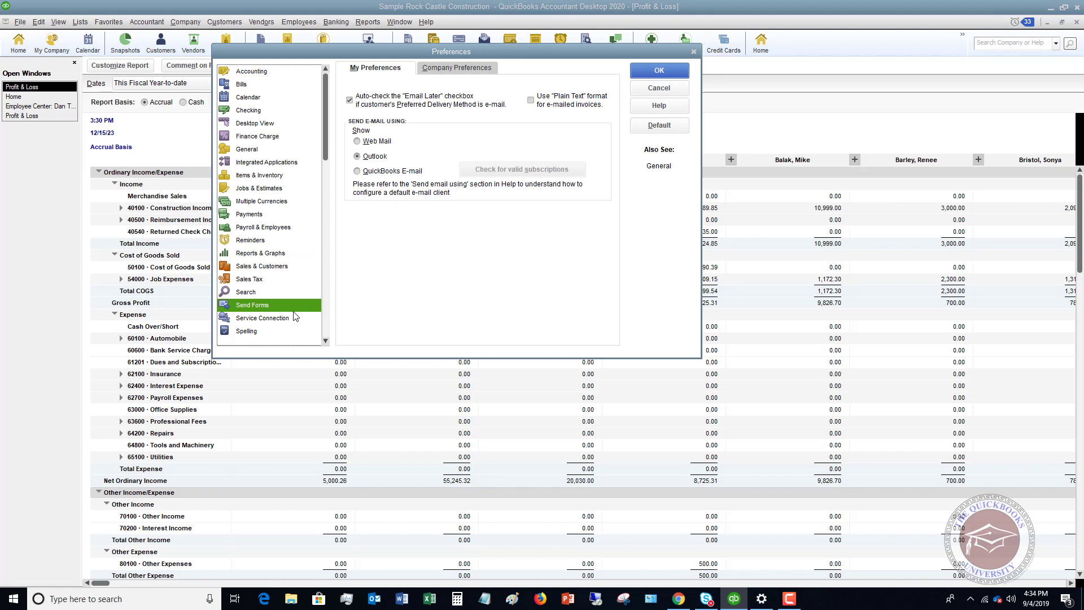
{"action": "left_click", "coordinate": [474, 67]}
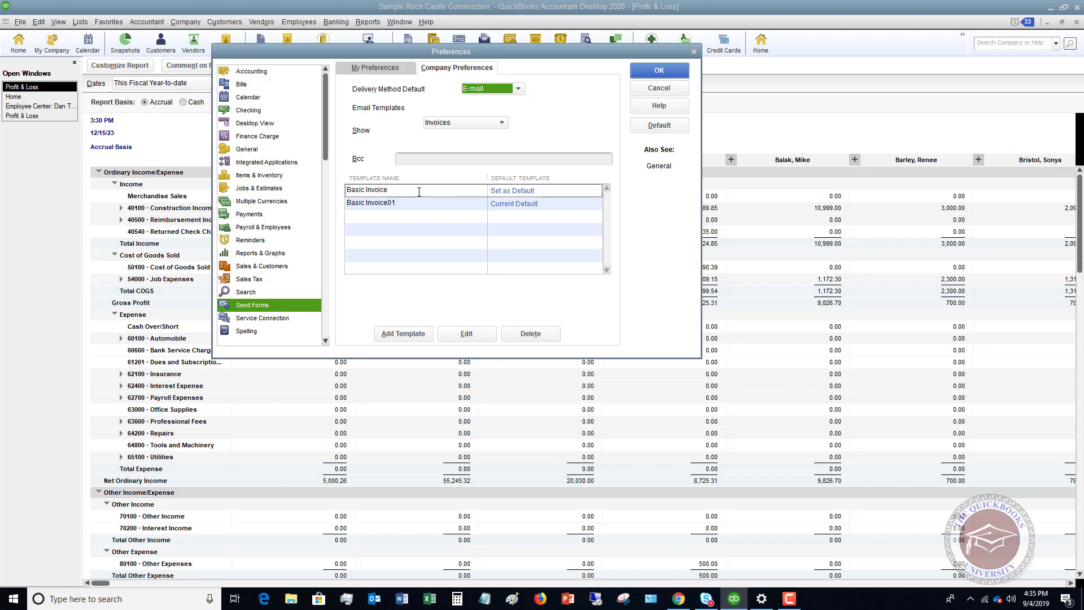
{"action": "left_click", "coordinate": [416, 203]}
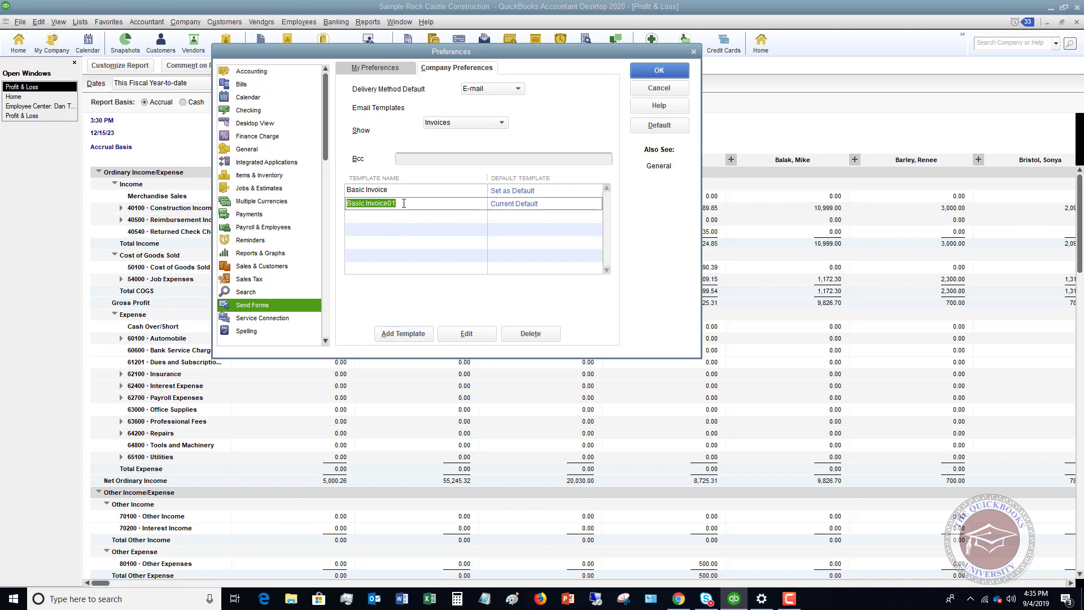
{"action": "left_click", "coordinate": [405, 334]}
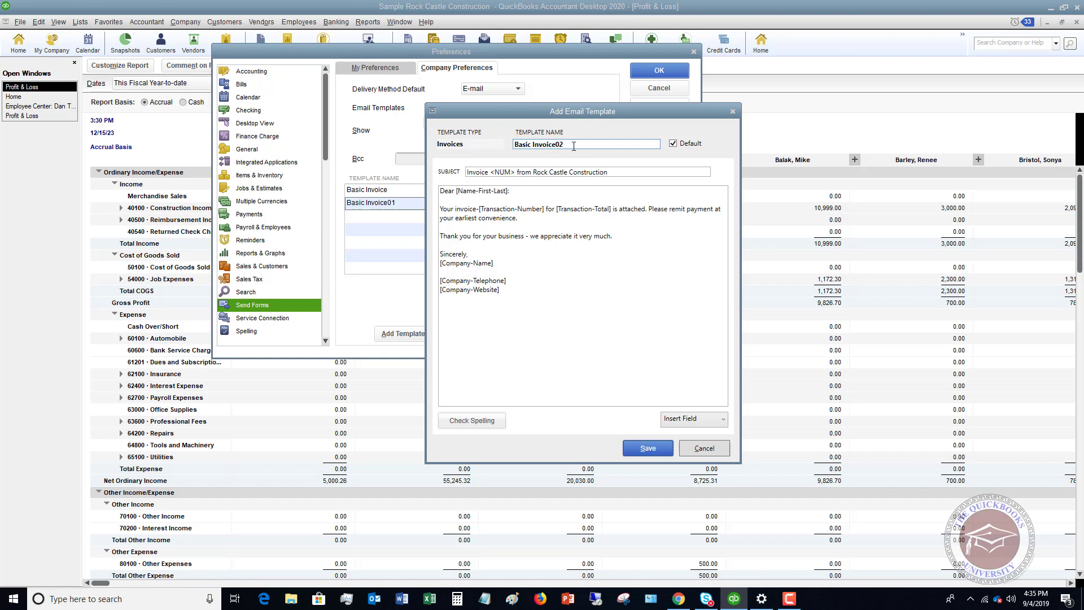
Insert the Customer-PO-No. field into the email subject and save Basic Invoice02
{"action": "left_click", "coordinate": [725, 420]}
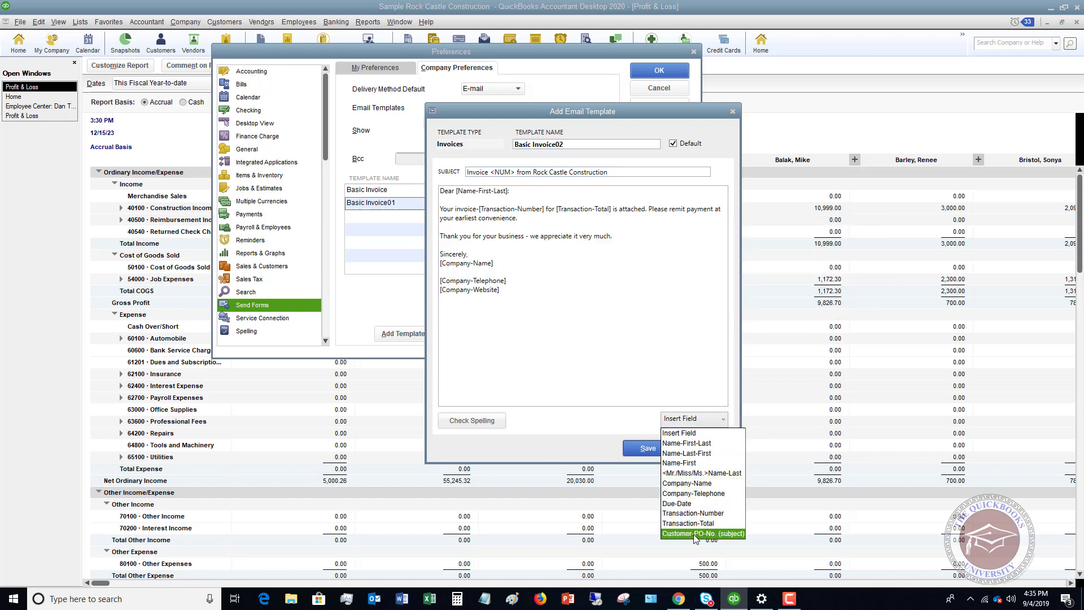
{"action": "left_click", "coordinate": [695, 533]}
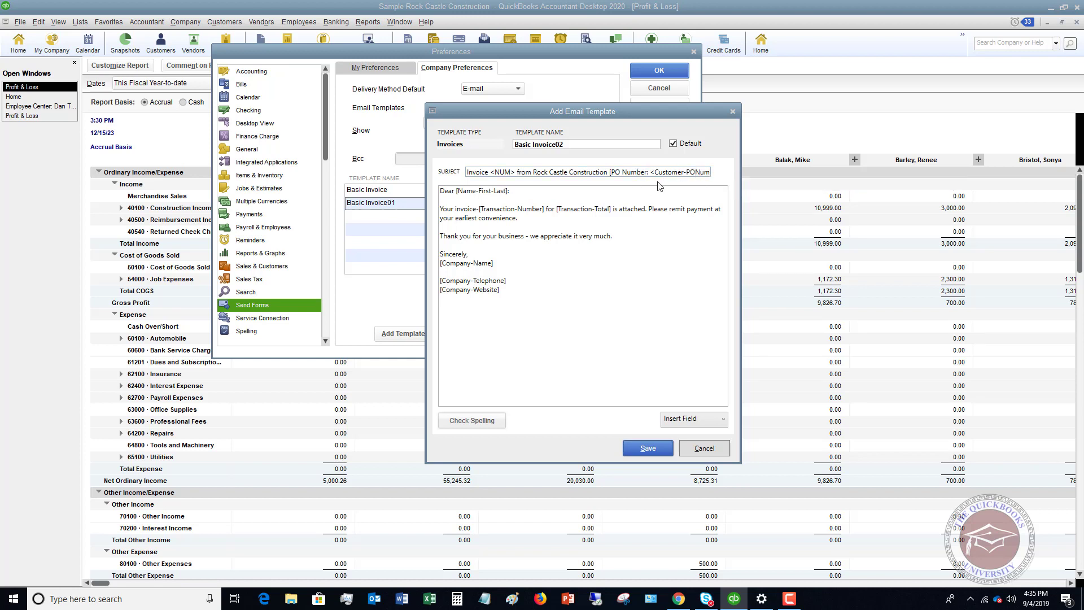
{"action": "left_click", "coordinate": [648, 449]}
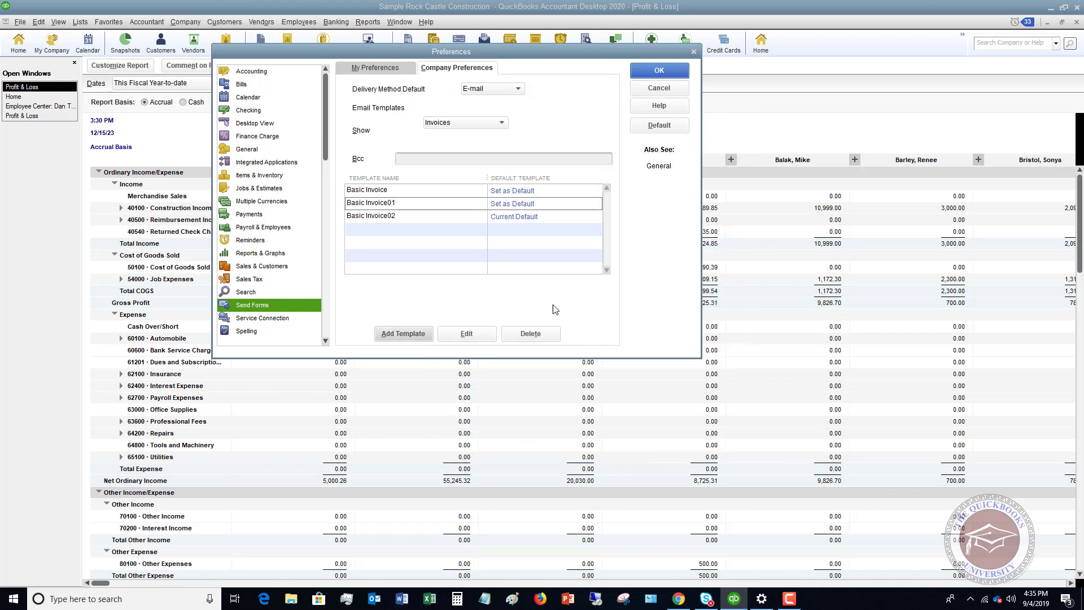
Select Basic Invoice02 in the template list and accept the preferences with OK
{"action": "left_click", "coordinate": [441, 216]}
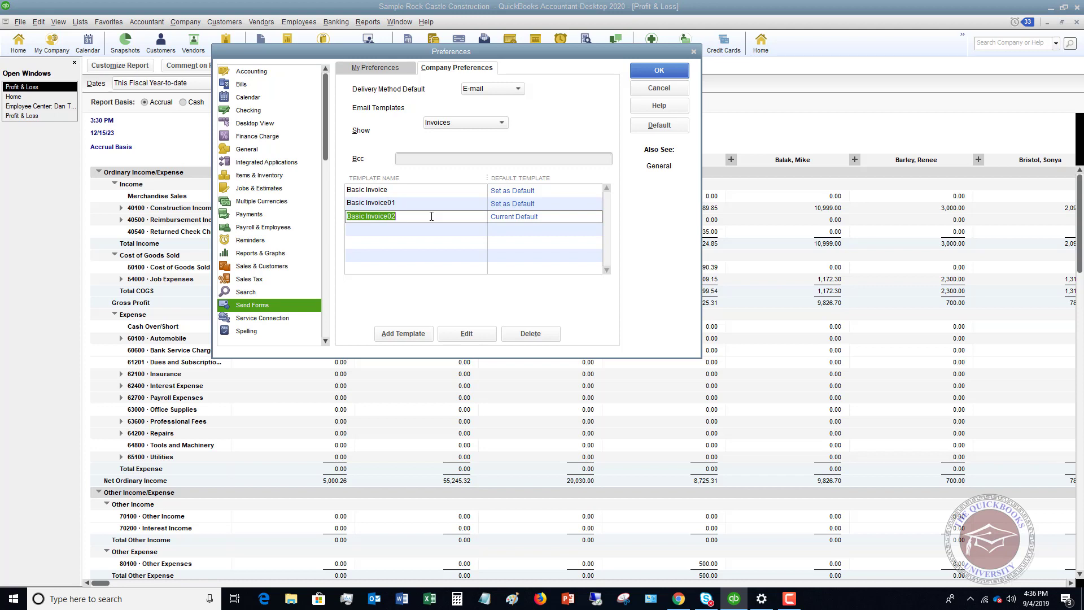
{"action": "left_click", "coordinate": [663, 69]}
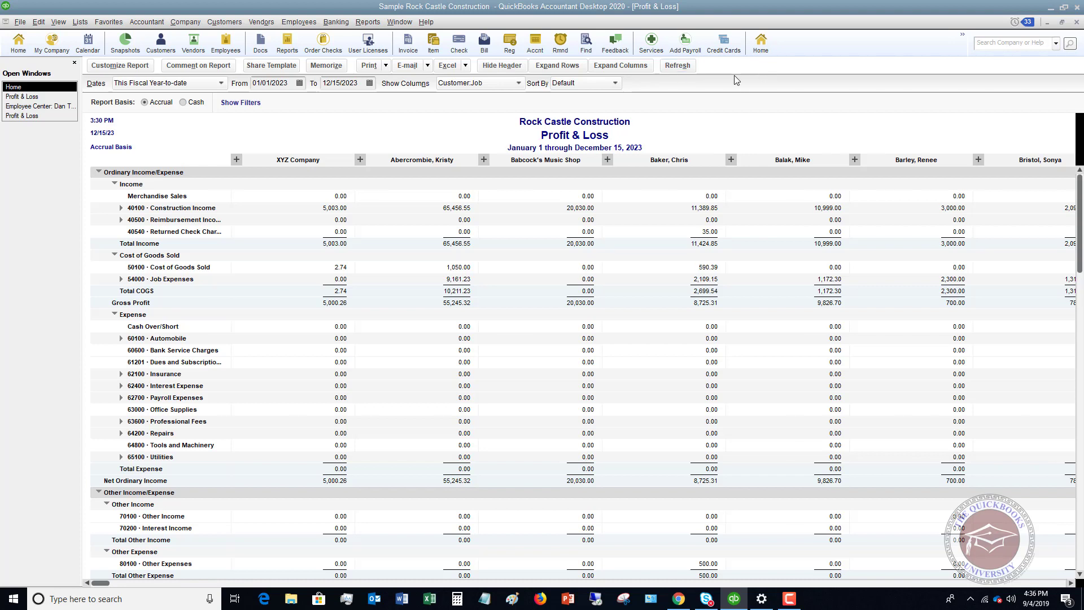
Open File > Send Forms and preview the Family Room ORDR 7000, INV 1043 and INV 1044 emails
{"action": "left_click", "coordinate": [20, 22]}
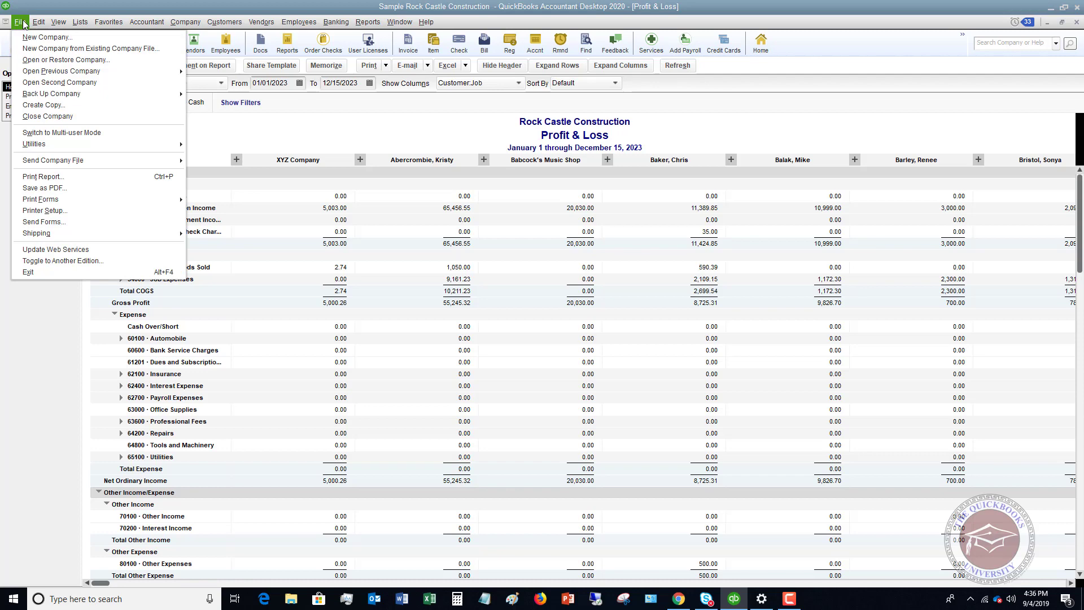
{"action": "left_click", "coordinate": [69, 225]}
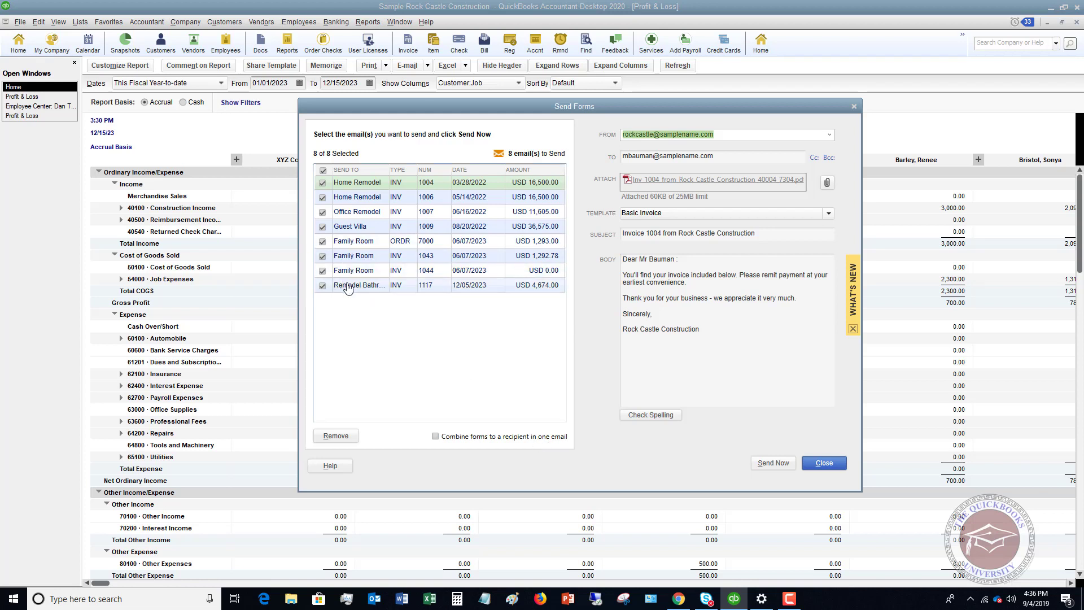
{"action": "left_click", "coordinate": [357, 240]}
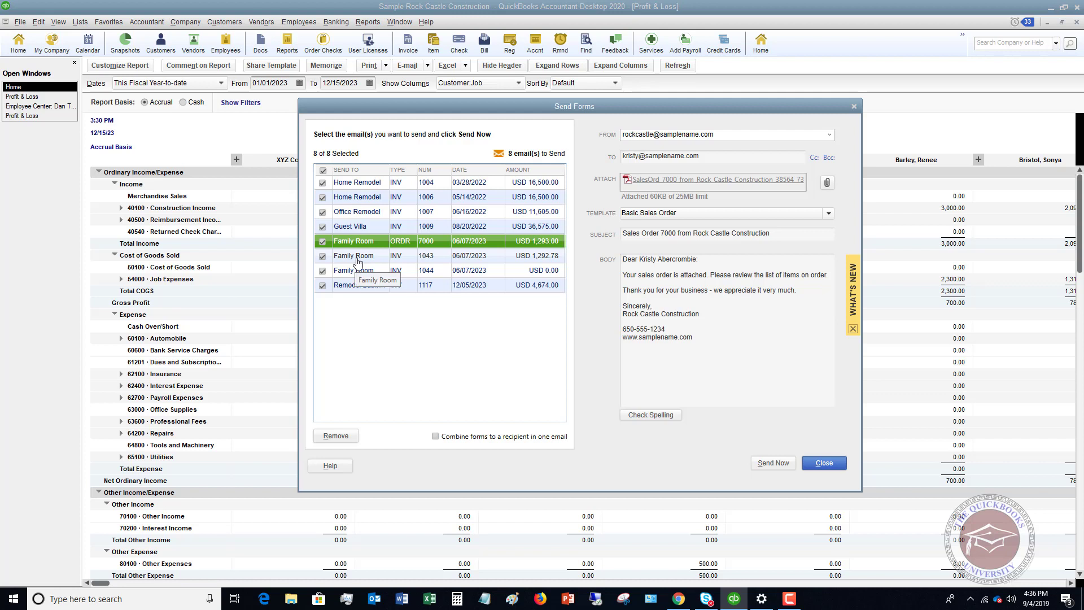
{"action": "left_click", "coordinate": [357, 257]}
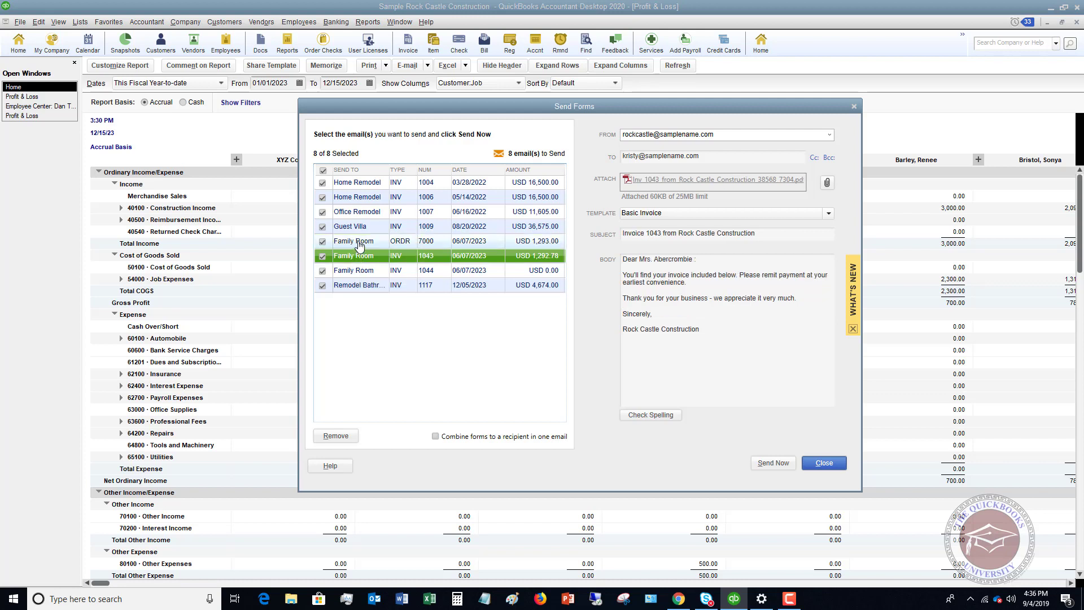
{"action": "left_click", "coordinate": [359, 244]}
{"action": "left_click", "coordinate": [640, 160]}
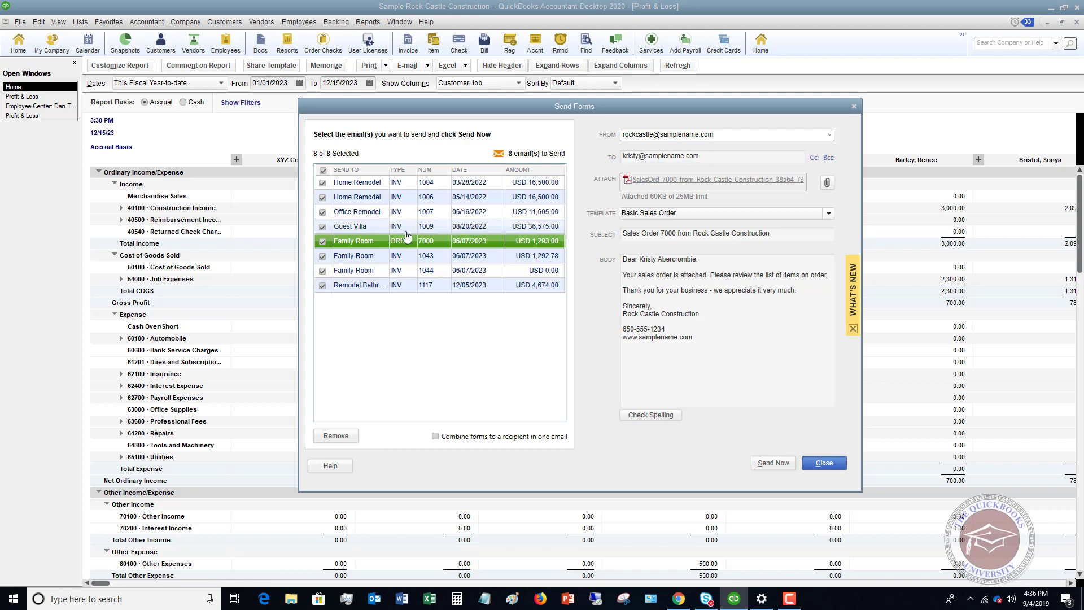
{"action": "left_click", "coordinate": [351, 259]}
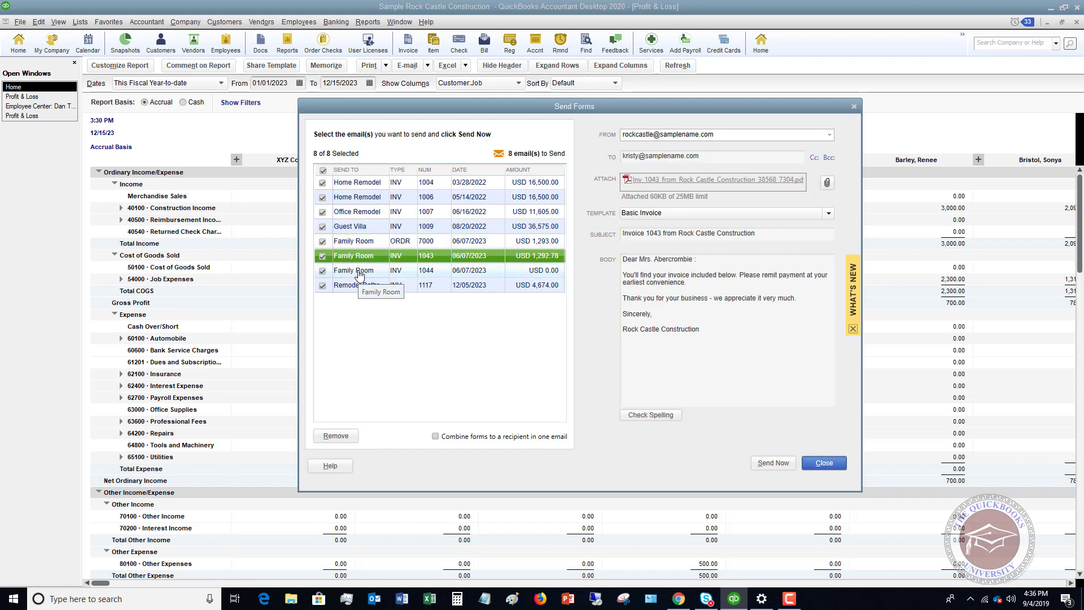
{"action": "left_click", "coordinate": [359, 274]}
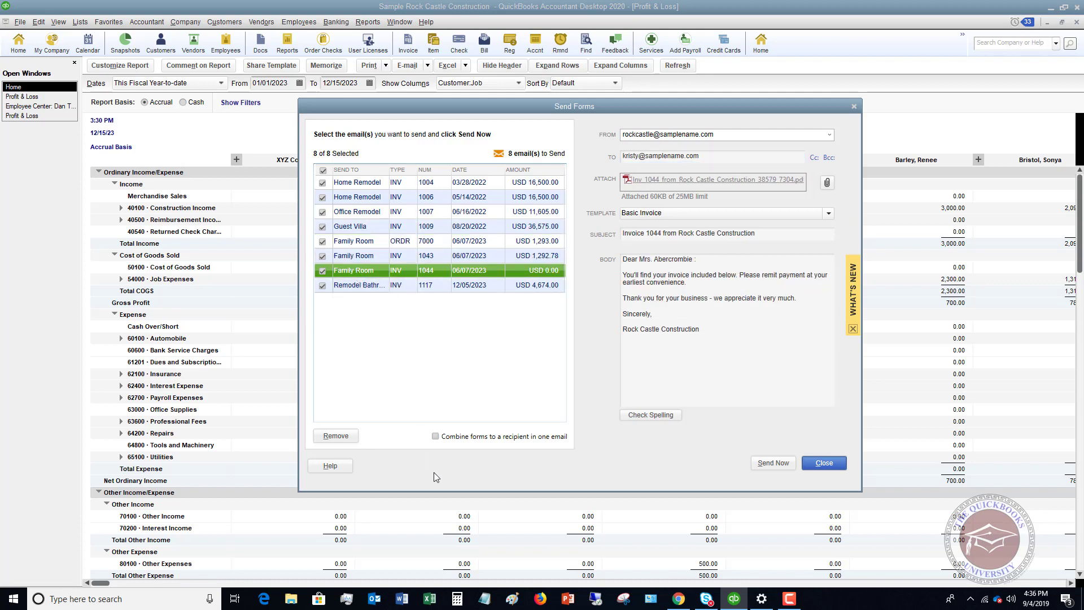
Merge the forms into one email per recipient (6 emails), check the combined message, and close unsent
{"action": "left_click", "coordinate": [435, 437]}
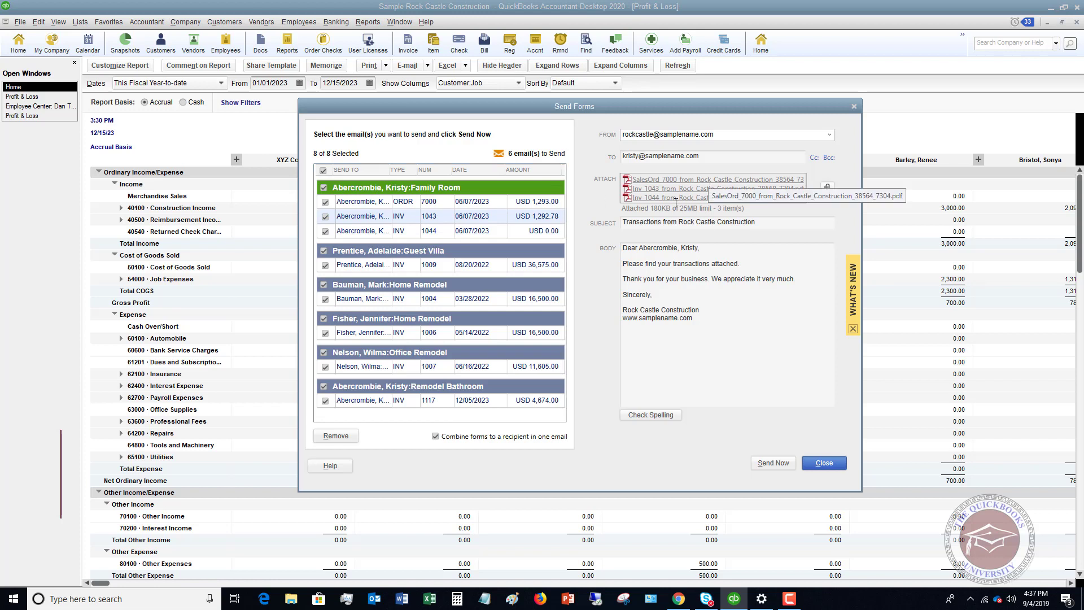
{"action": "left_click", "coordinate": [655, 249]}
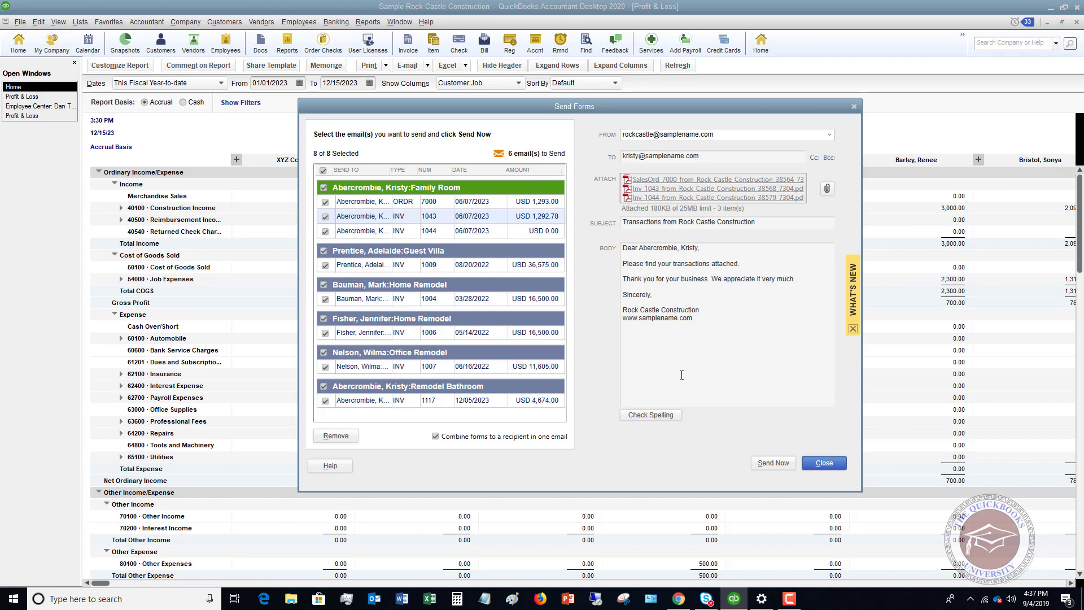
{"action": "left_click", "coordinate": [817, 465]}
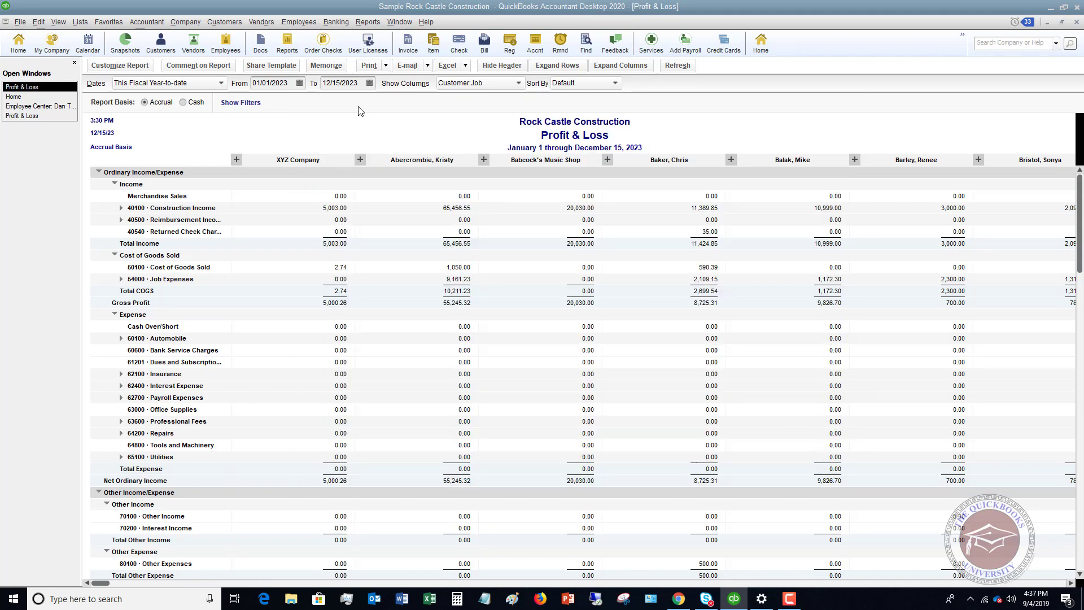
Close the Rock Castle Construction company file with File > Close Company and confirm
{"action": "left_click", "coordinate": [20, 22]}
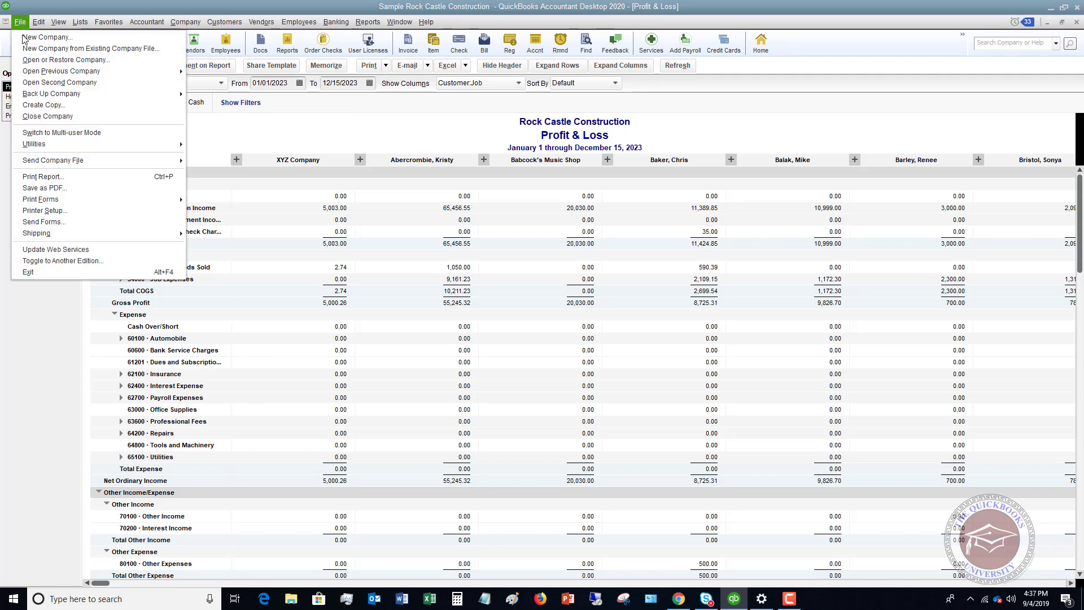
{"action": "left_click", "coordinate": [391, 165]}
{"action": "key", "text": "ctrl+Tab"}
{"action": "key", "text": "ctrl+Tab"}
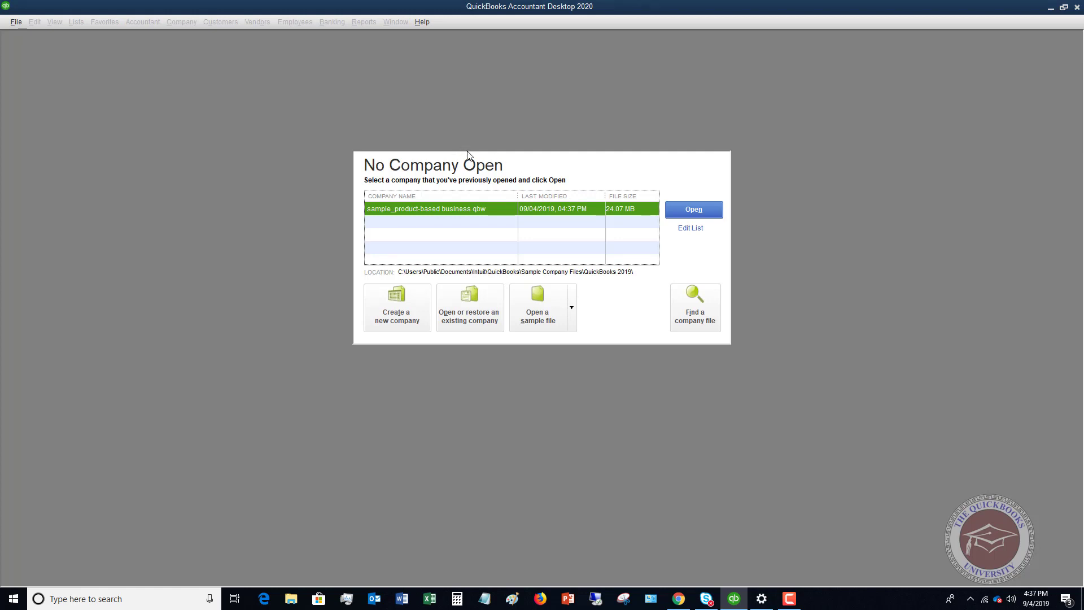
Scan the Local Drives for QuickBooks company files and backups with Find a company file
{"action": "left_click", "coordinate": [696, 306]}
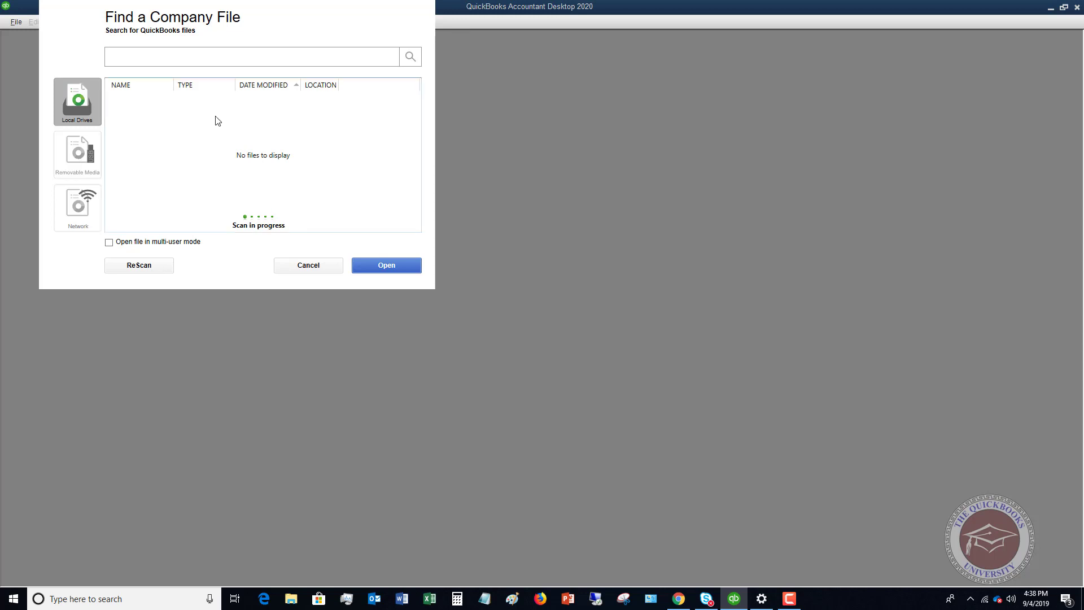
{"action": "left_click", "coordinate": [189, 57]}
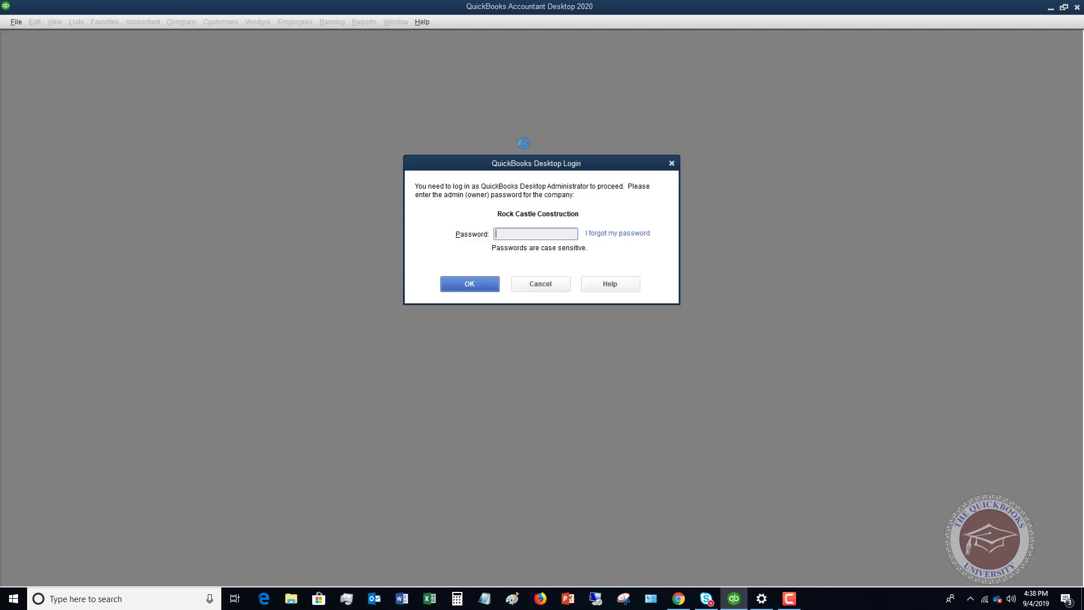
Enter the admin password in the QuickBooks Desktop Login box to open Rock Castle Construction
{"action": "type", "text": "•••••••••••••"}
{"action": "key", "text": "Return"}
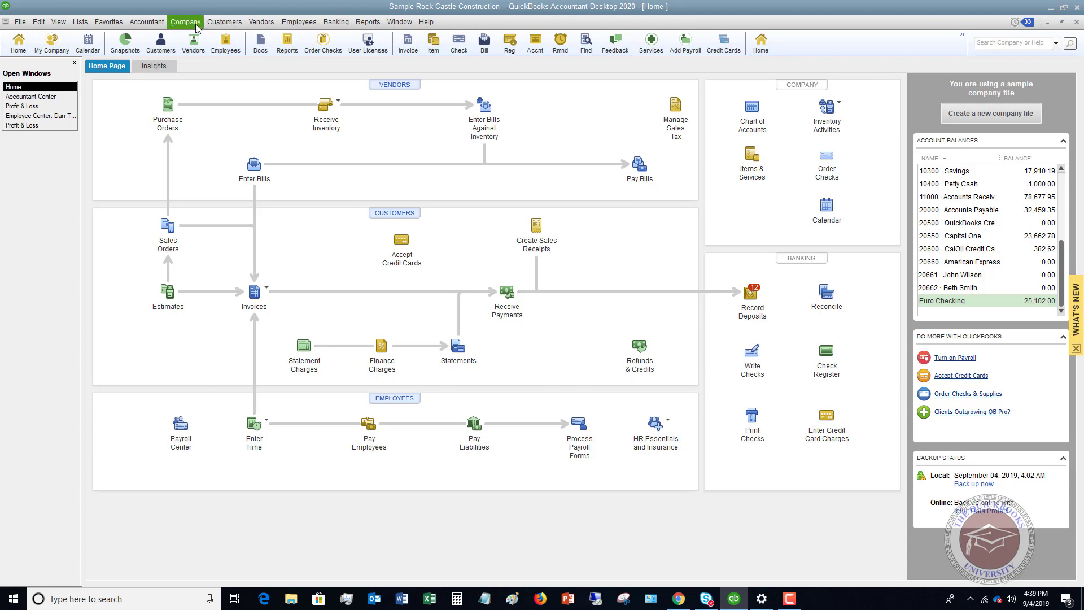
Open and close the Employees > Payroll Setup wizard, then minimize the Profit & Loss report
{"action": "left_click", "coordinate": [299, 25]}
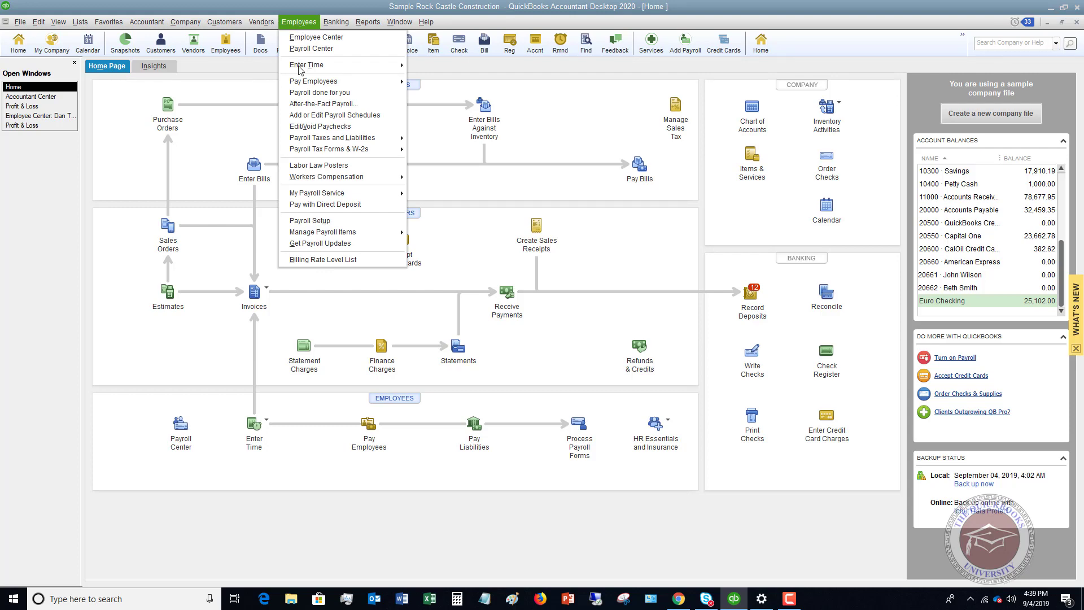
{"action": "left_click", "coordinate": [329, 219]}
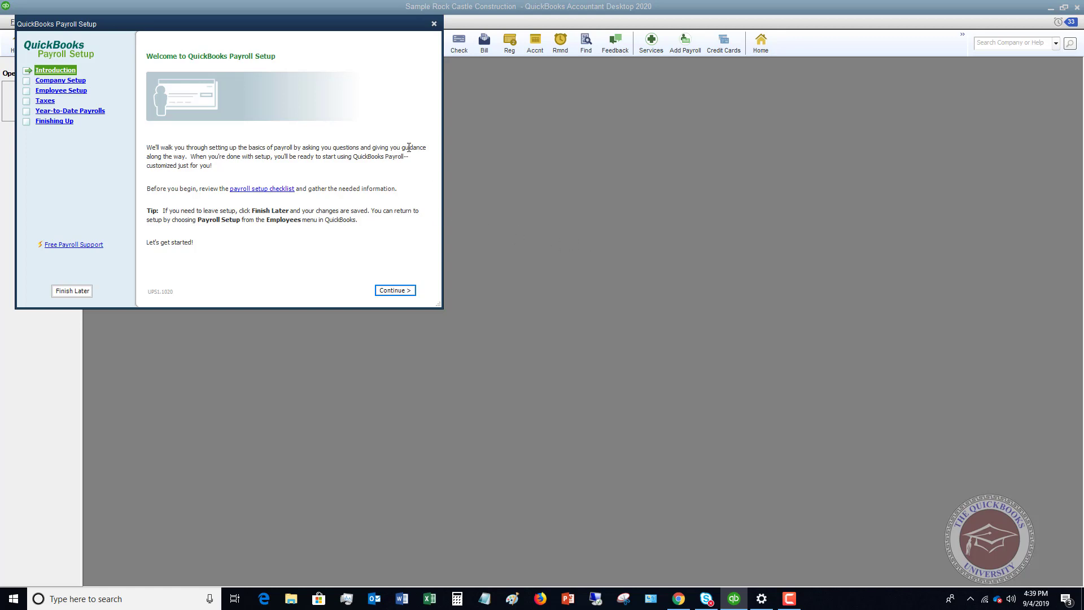
{"action": "left_click", "coordinate": [433, 25]}
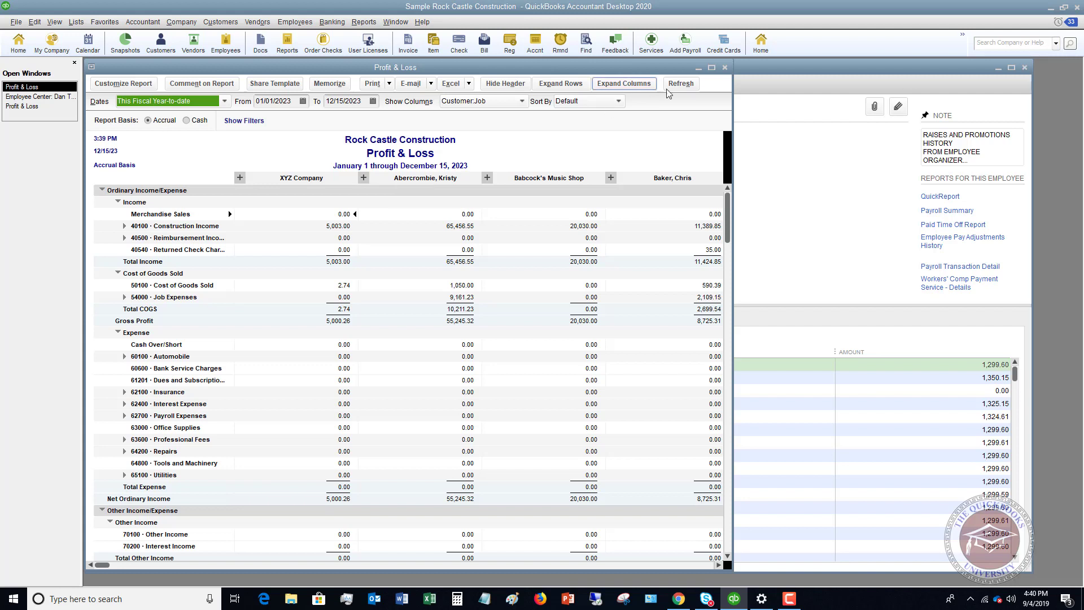
{"action": "left_click", "coordinate": [699, 67]}
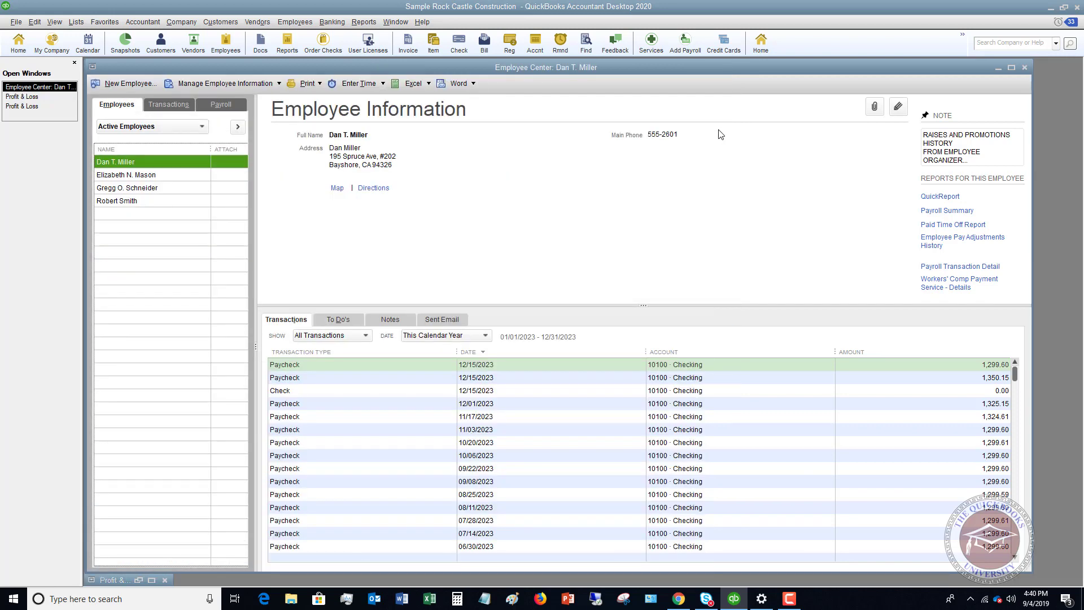
Open the Home page from the icon bar and maximize it to fill the workspace
{"action": "left_click", "coordinate": [20, 43]}
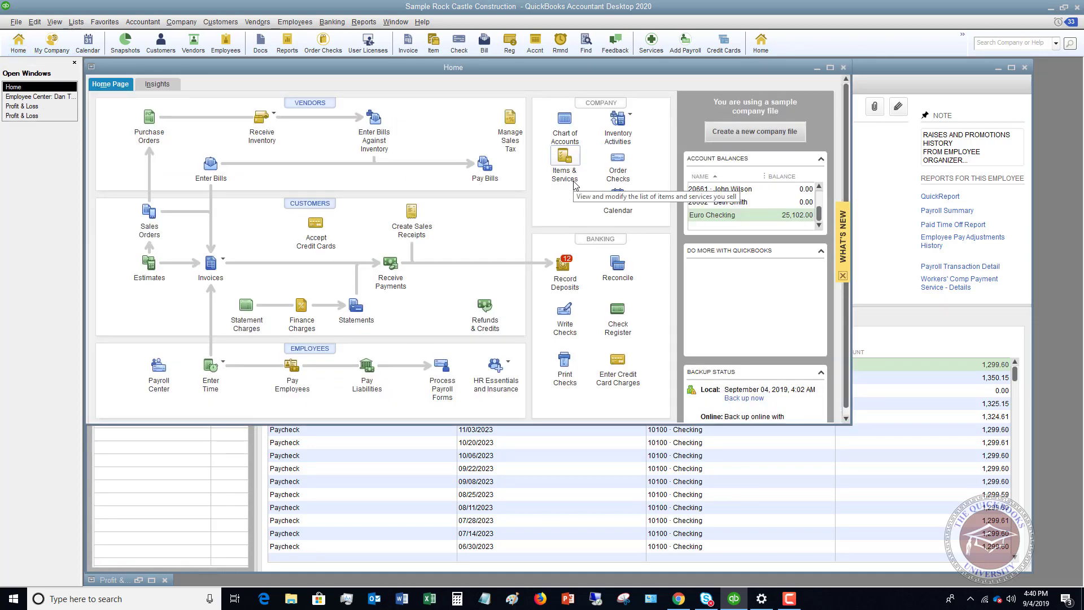
{"action": "left_click", "coordinate": [830, 69]}
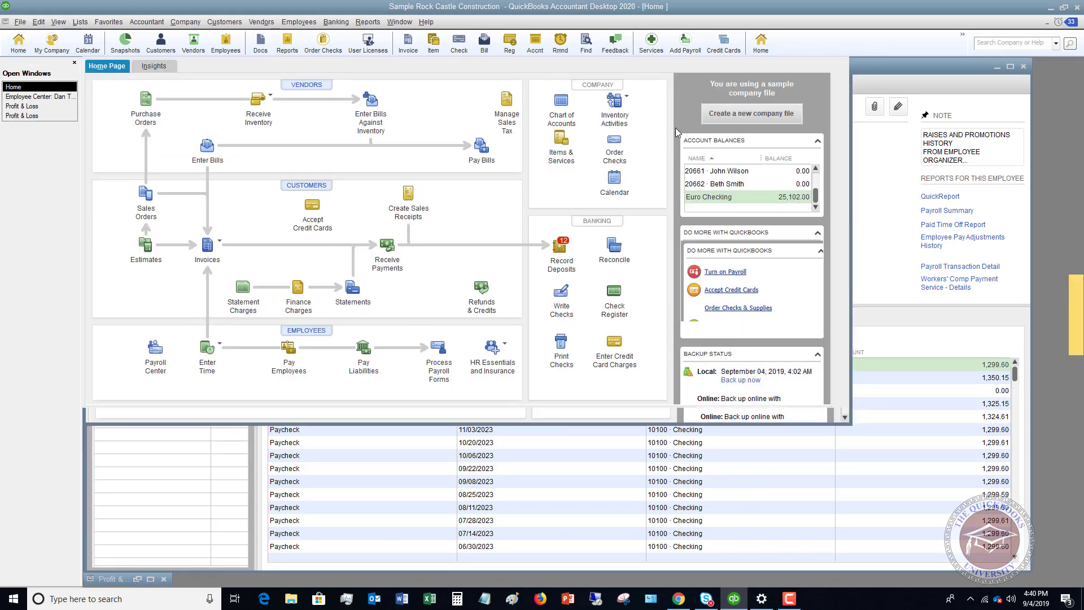